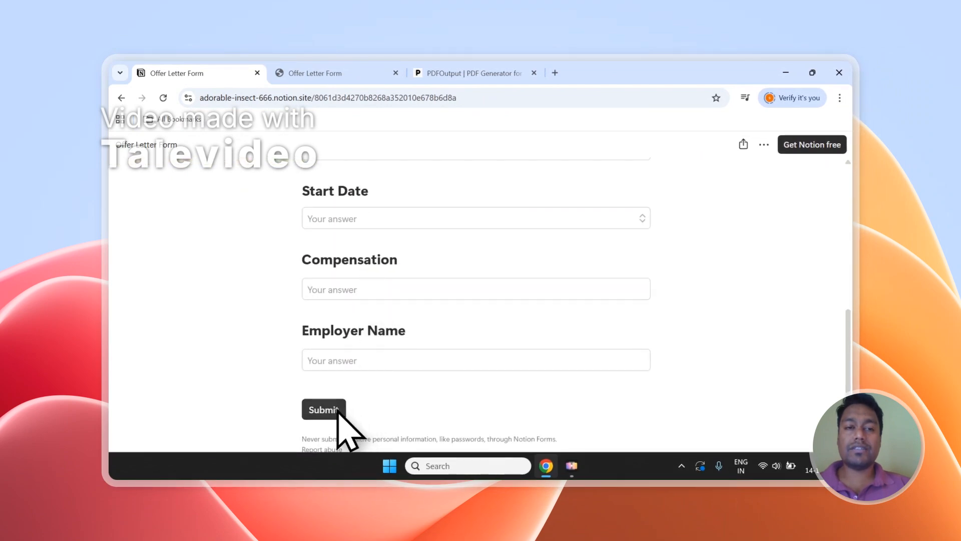
- Examine the Offer Letter Form responses in Notion and the PDFOutput homepage headline about generating PDFs from Google Docs using a Notion database
click(315, 73)
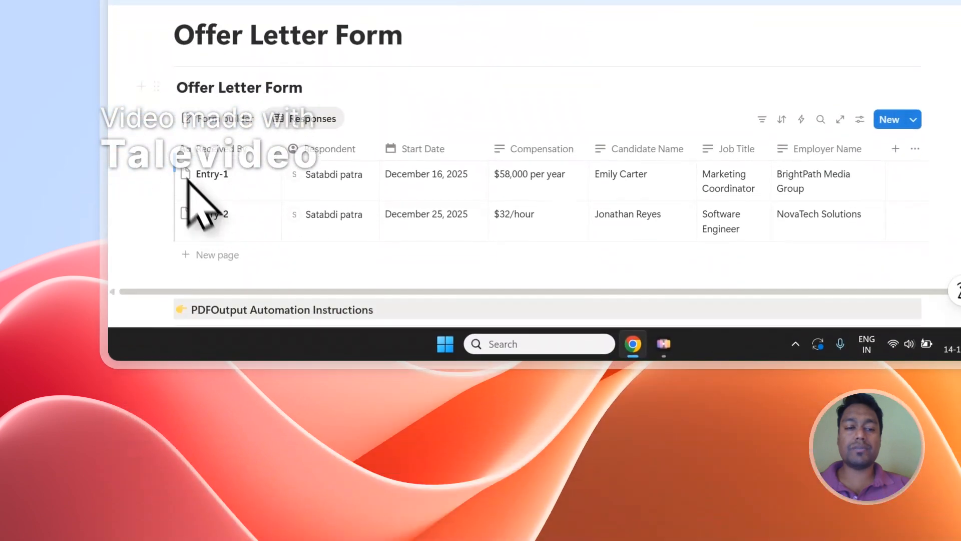
click(160, 160)
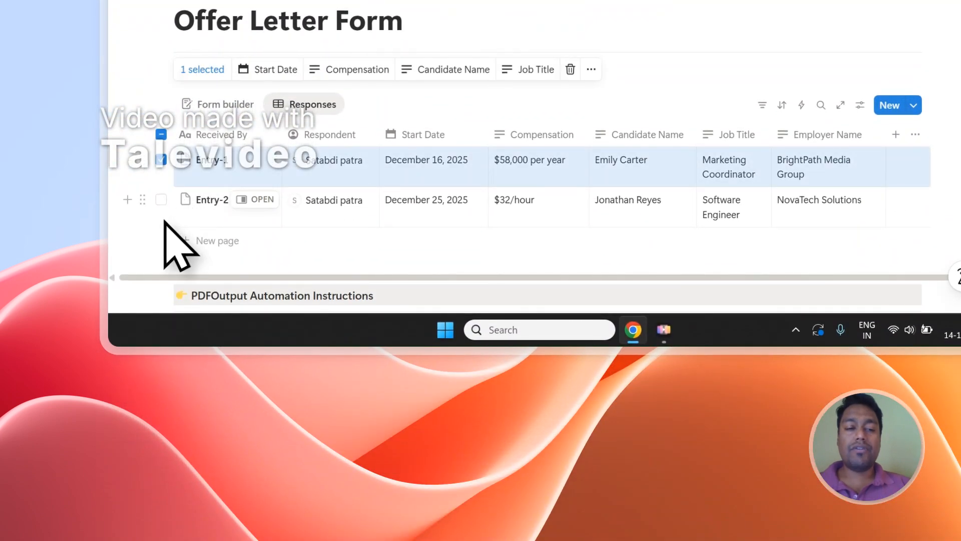
click(161, 199)
key(Escape)
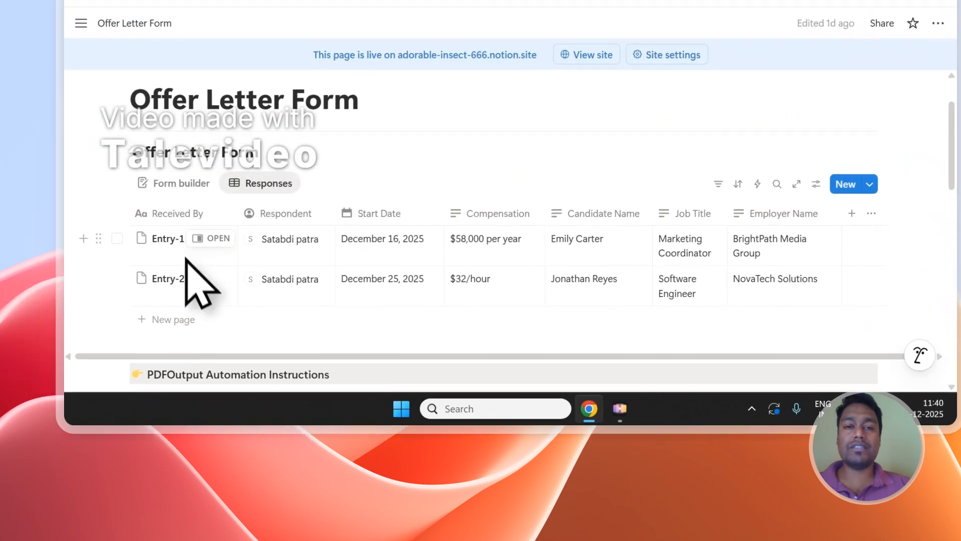
click(506, 83)
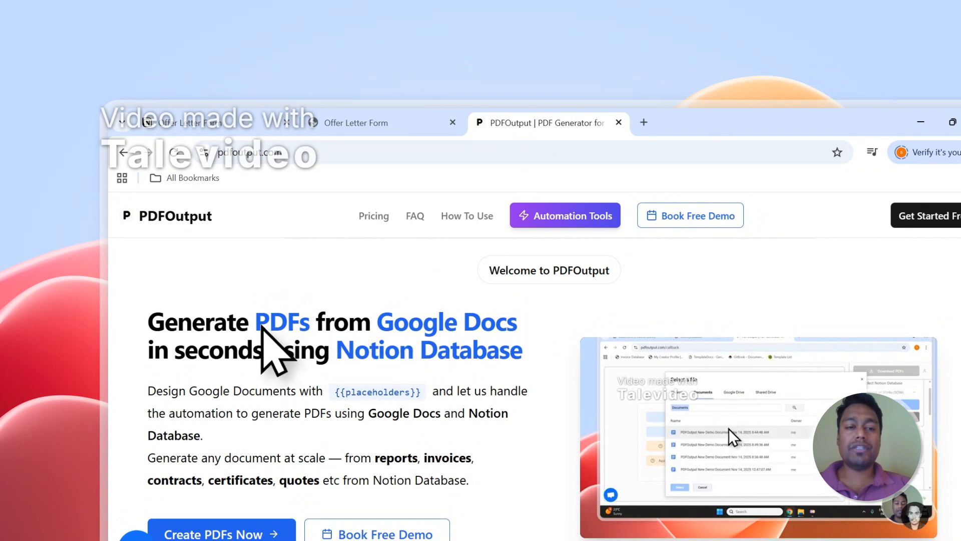
drag(264, 330, 299, 326)
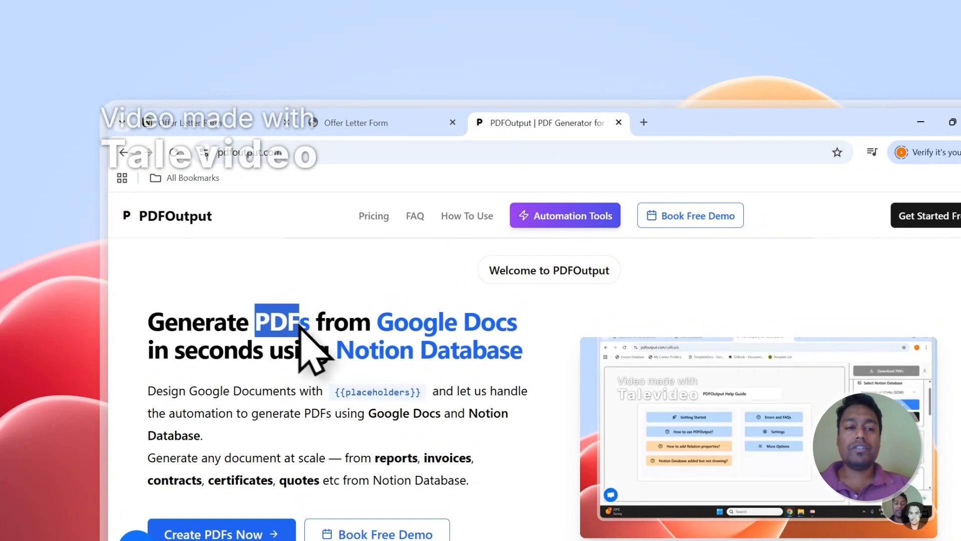
drag(377, 323, 507, 326)
drag(336, 351, 488, 349)
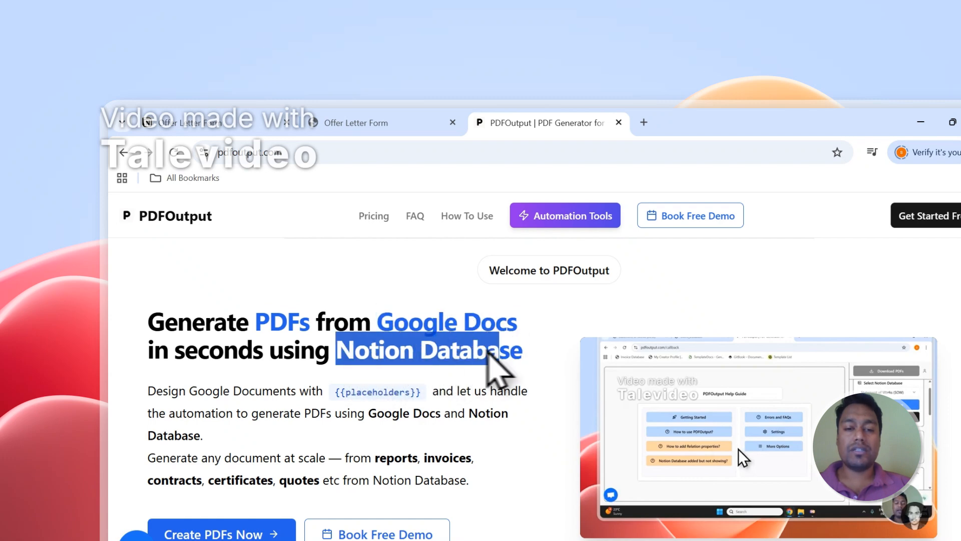
click(353, 123)
click(161, 423)
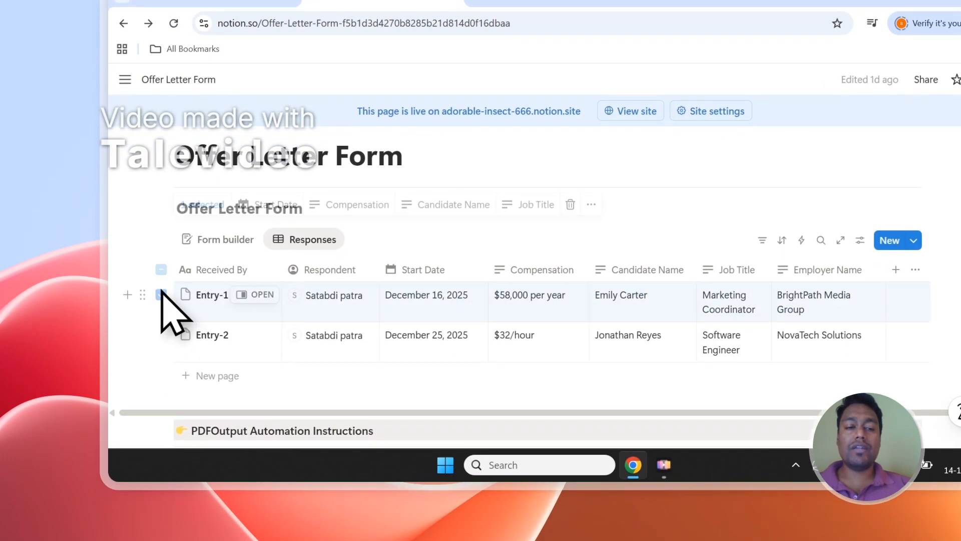
click(161, 335)
click(161, 270)
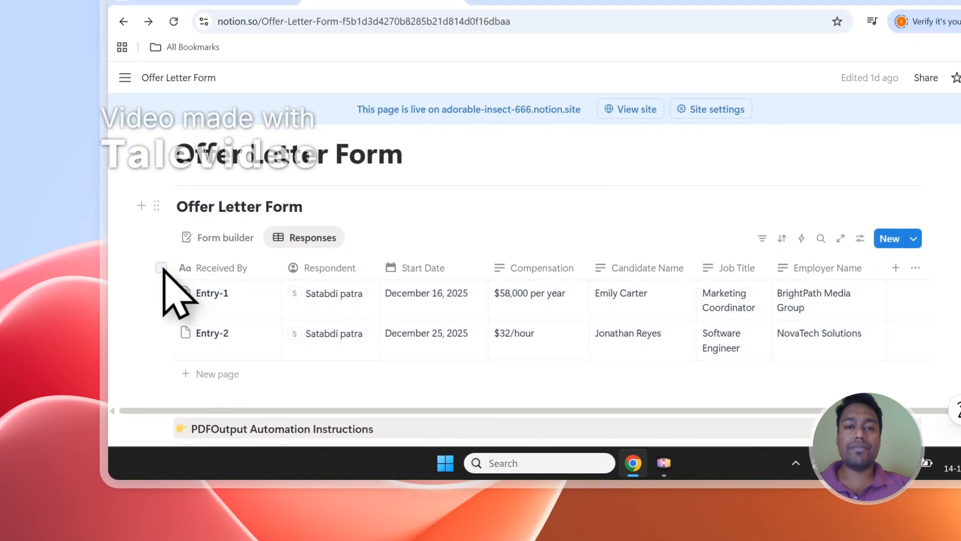
- Switch to the PDFOutput site and sign in with an existing Google account, approving the sign-in
click(480, 120)
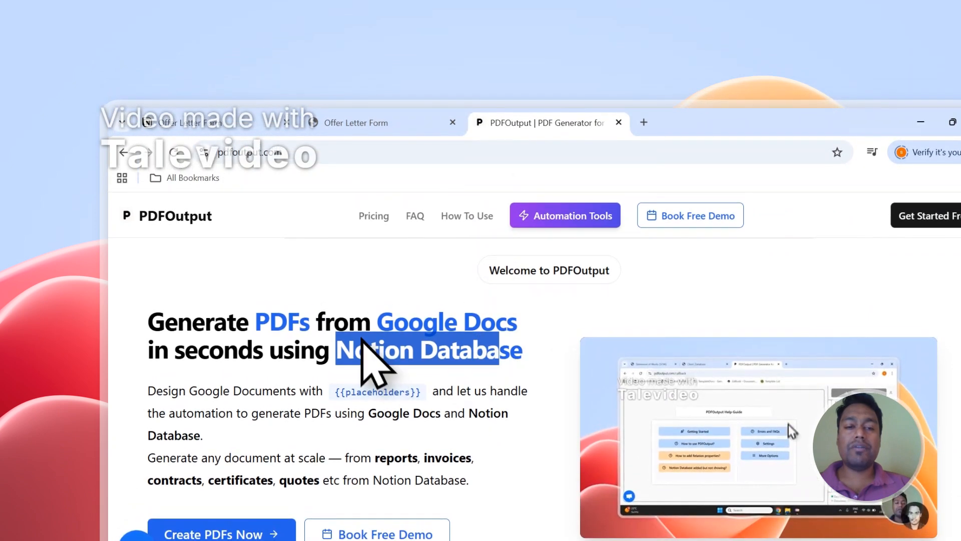
drag(376, 324, 513, 324)
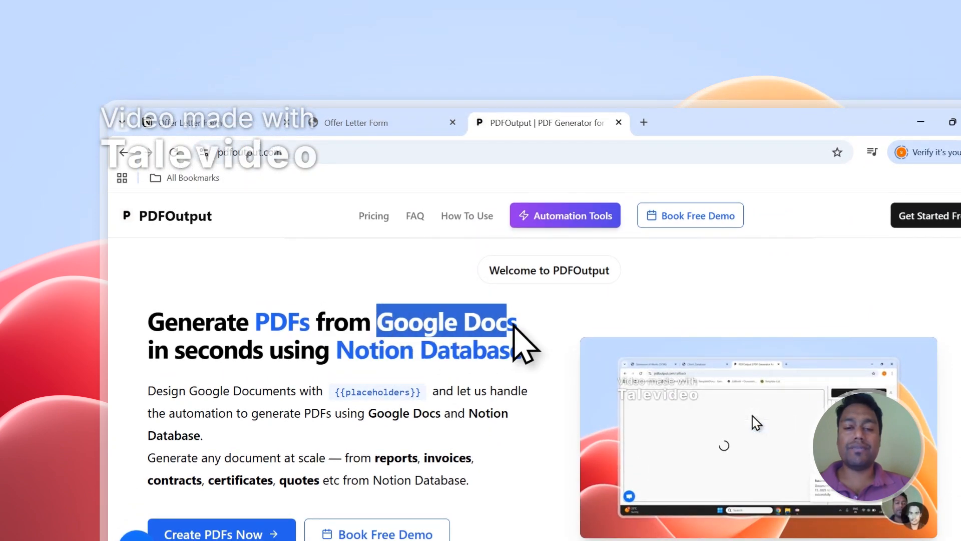
scroll(416, 360, down, 1)
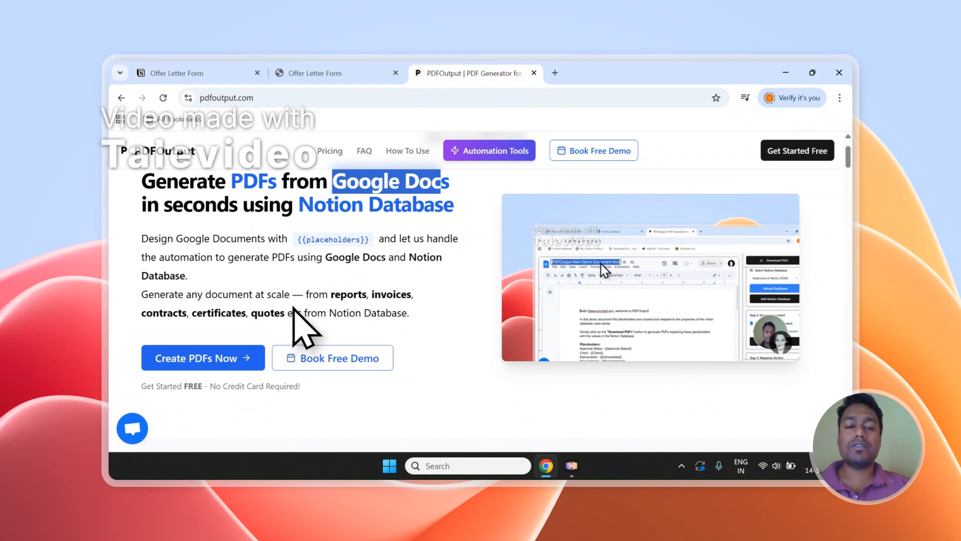
scroll(290, 316, up, 1)
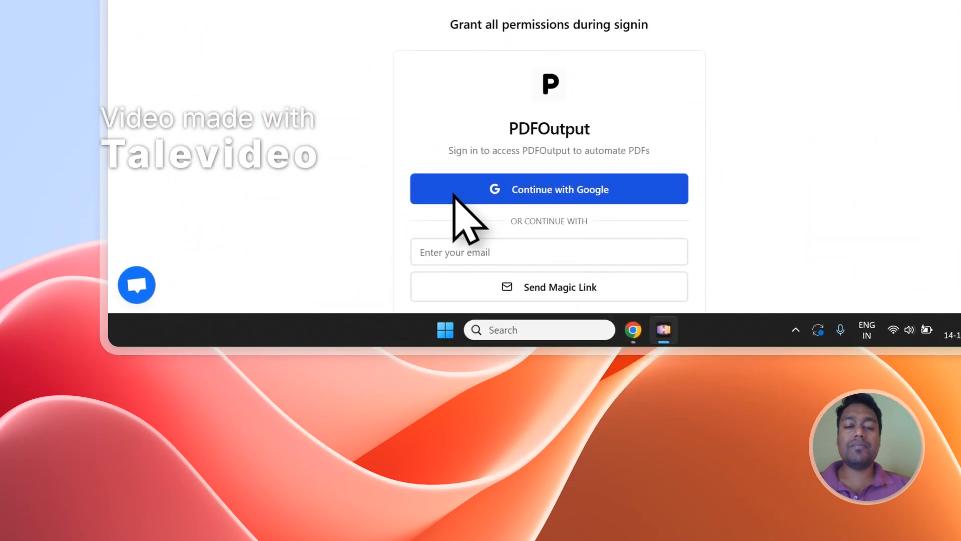
click(483, 179)
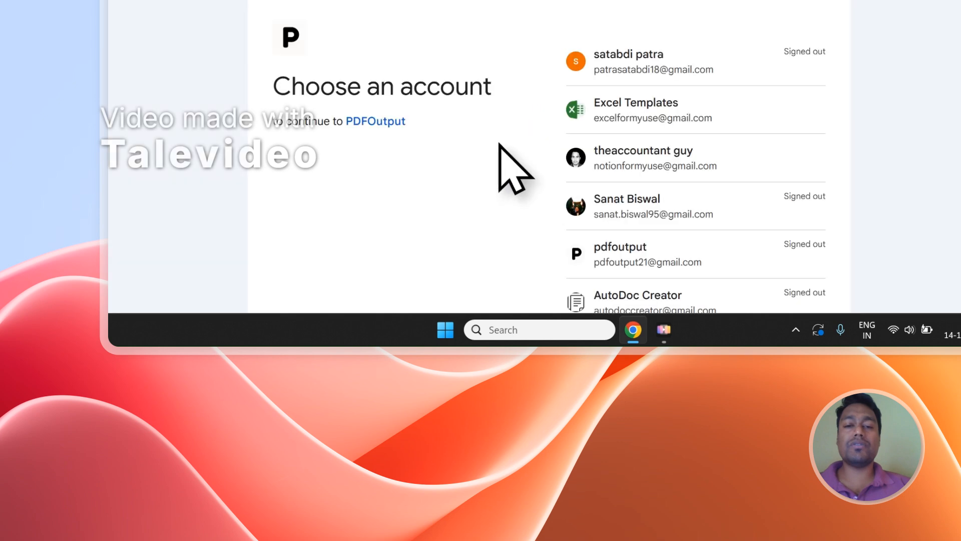
click(621, 150)
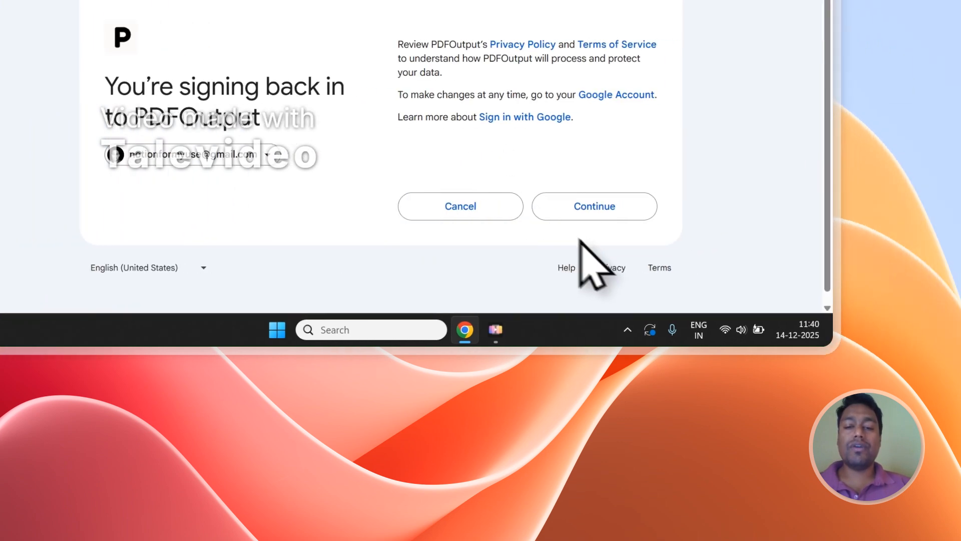
click(523, 218)
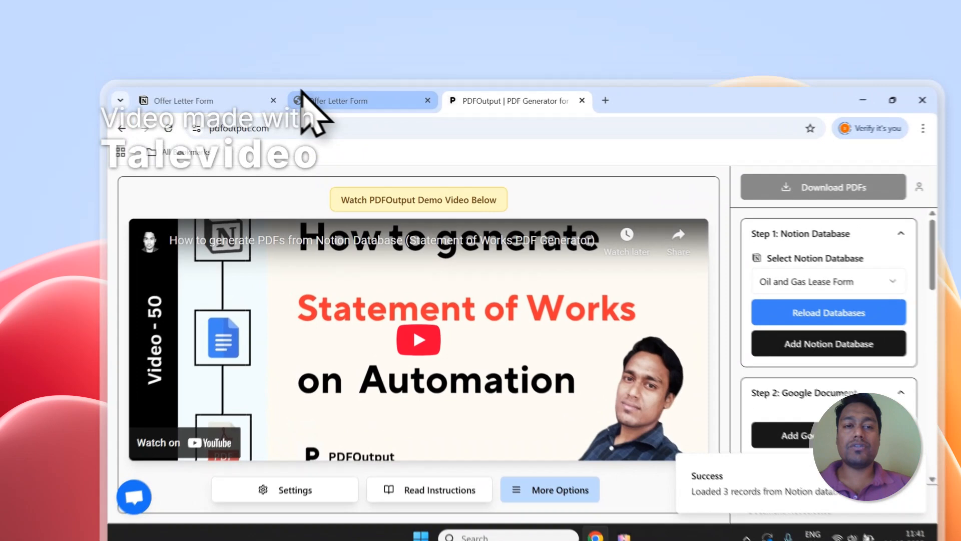
- Switch to the Notion page holding the form responses and copy its title, Offer Letter Form
click(311, 74)
drag(406, 299, 211, 295)
right_click(225, 296)
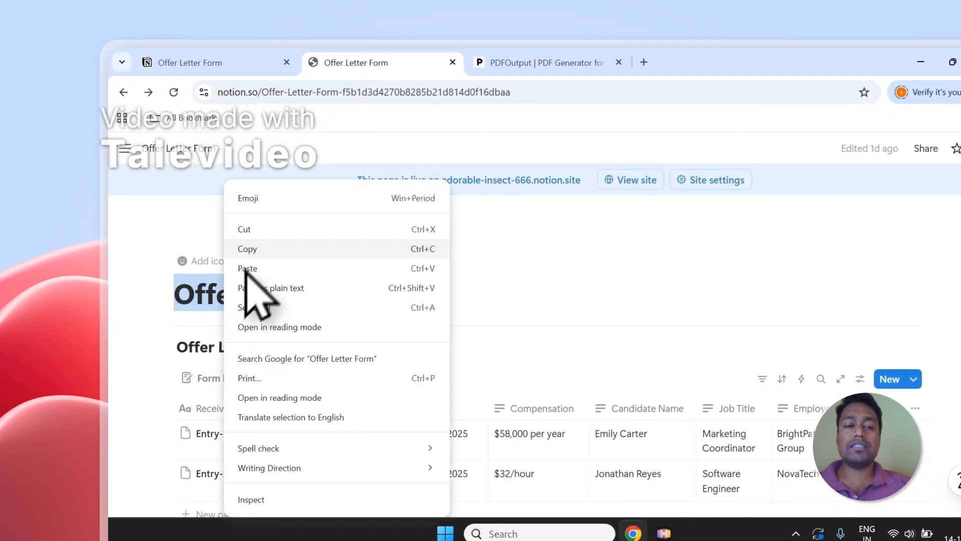
click(248, 249)
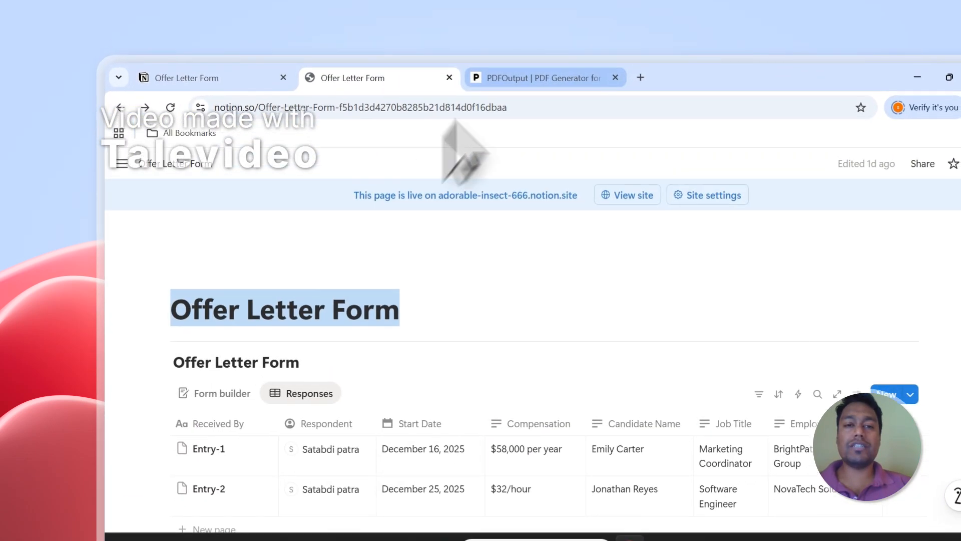
- Return to PDFOutput, start adding a Notion database, and proceed to choosing the pages to share
click(530, 62)
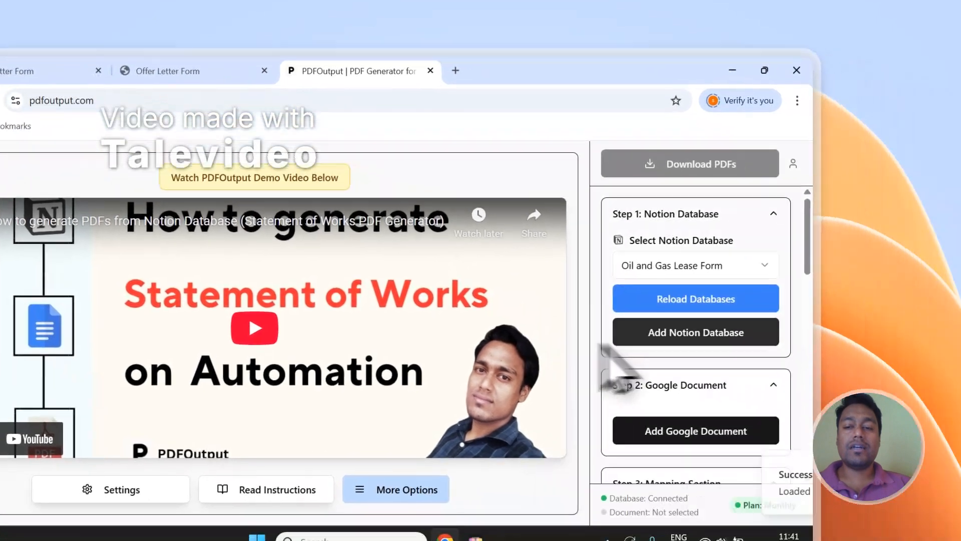
click(661, 334)
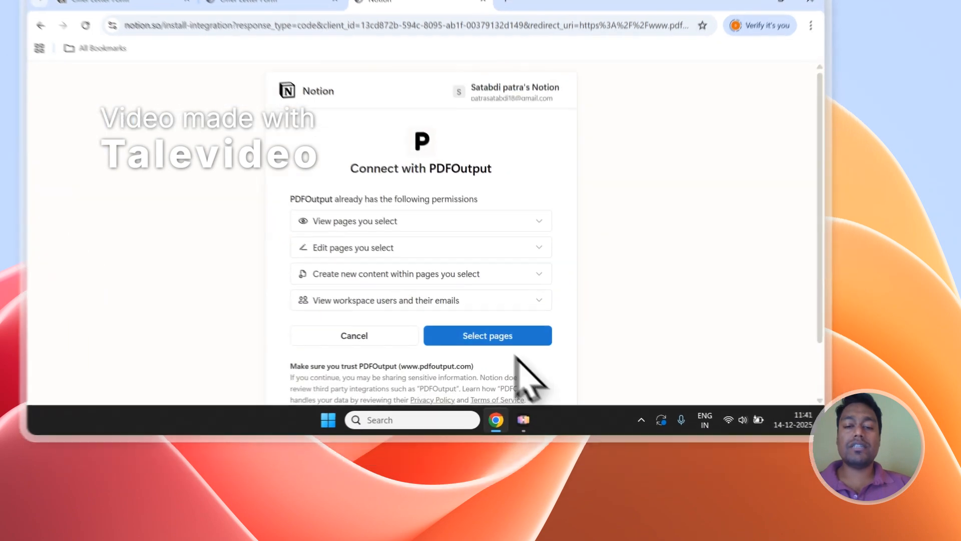
click(558, 390)
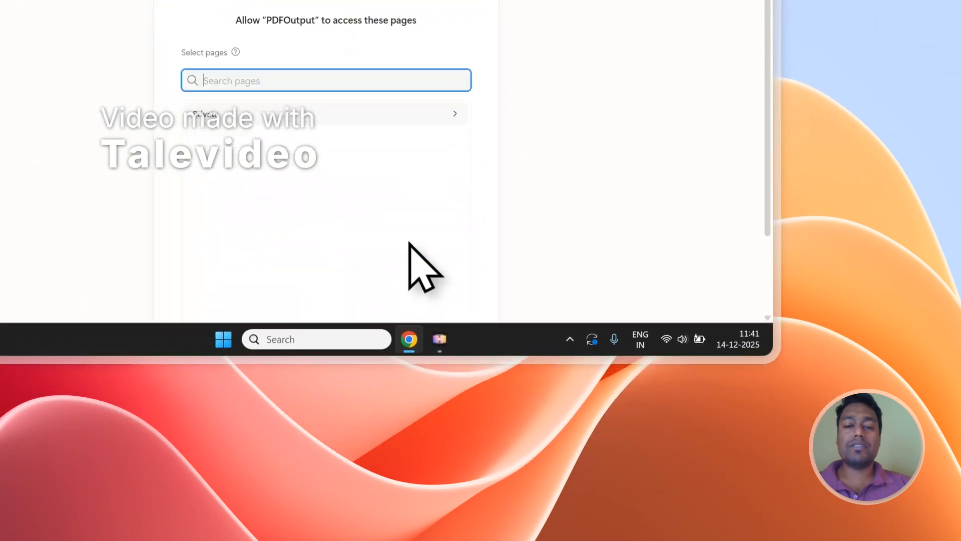
- Search the Notion pages with the copied title and select the top-level Offer Letter Form page for PDFOutput access
right_click(217, 74)
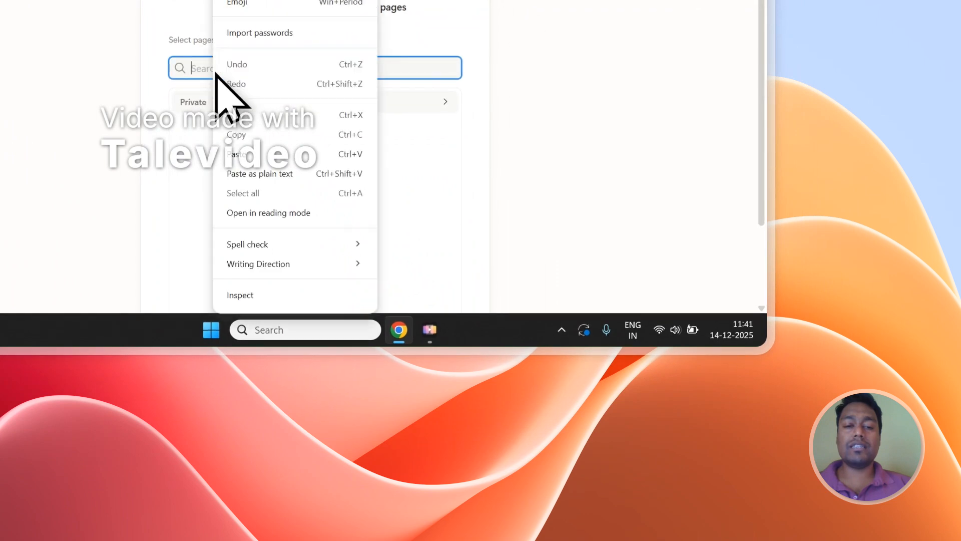
click(242, 151)
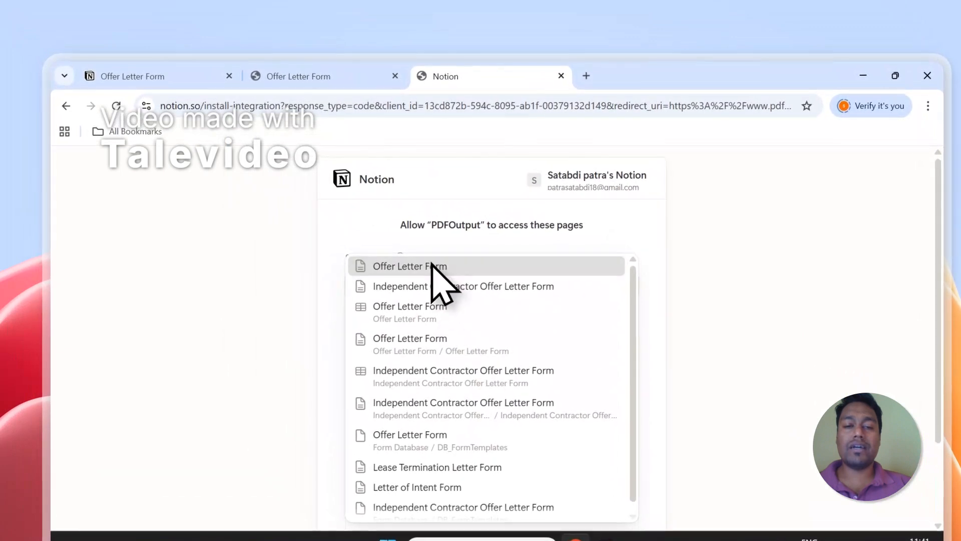
click(429, 265)
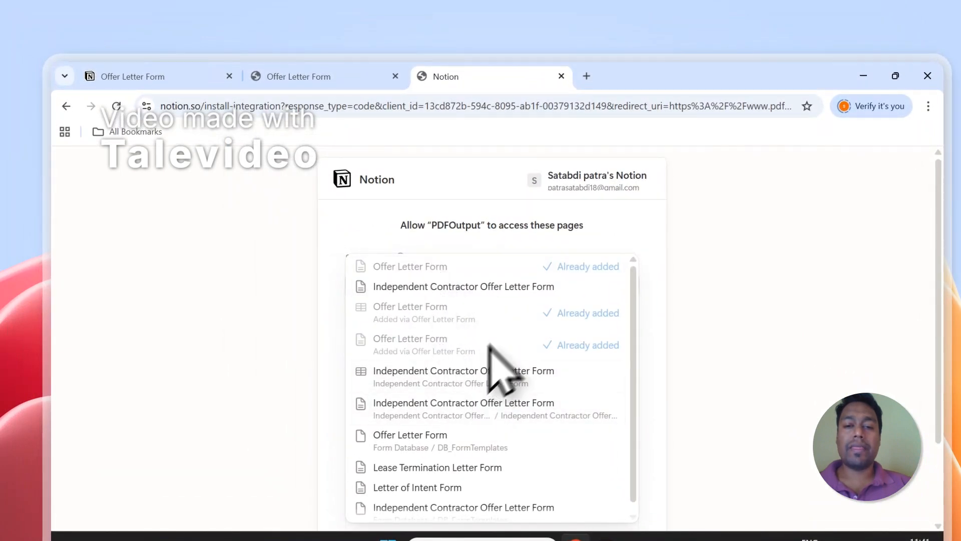
click(615, 237)
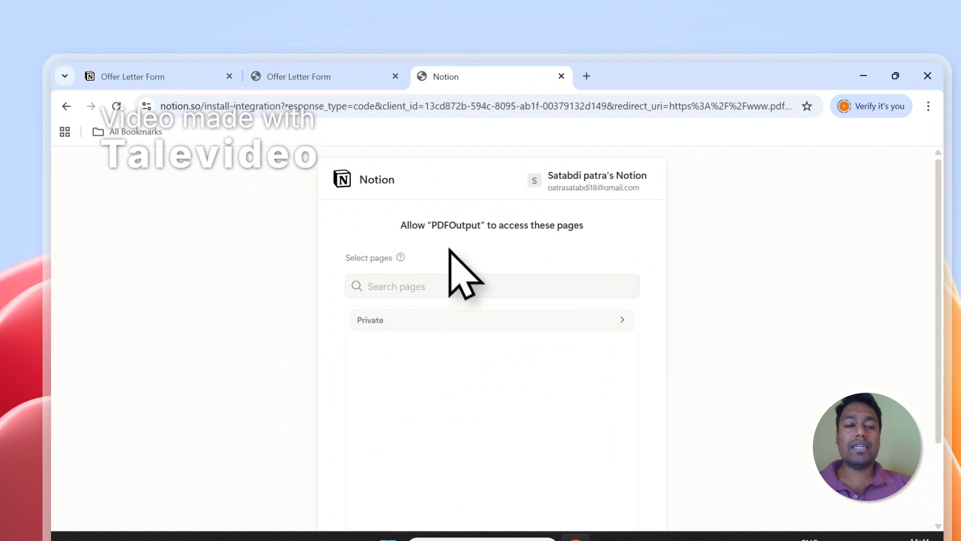
- Examine the list of private top-level pages and compare it with the title of the Offer Letter Form page in Notion
click(394, 288)
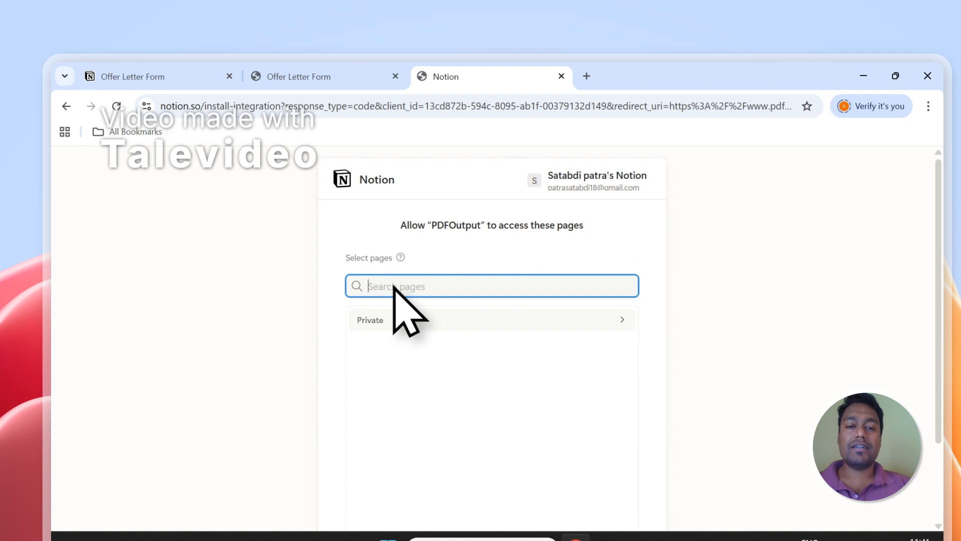
click(398, 322)
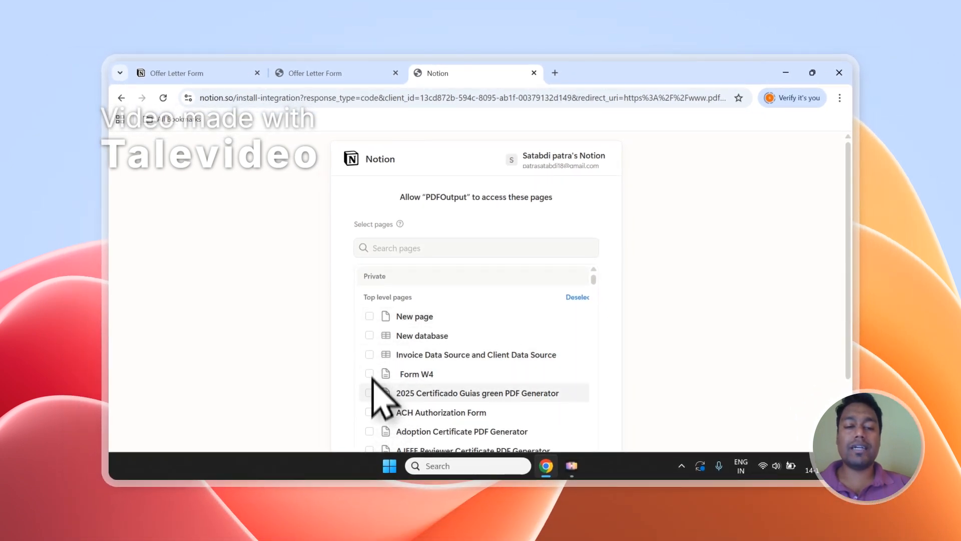
click(402, 247)
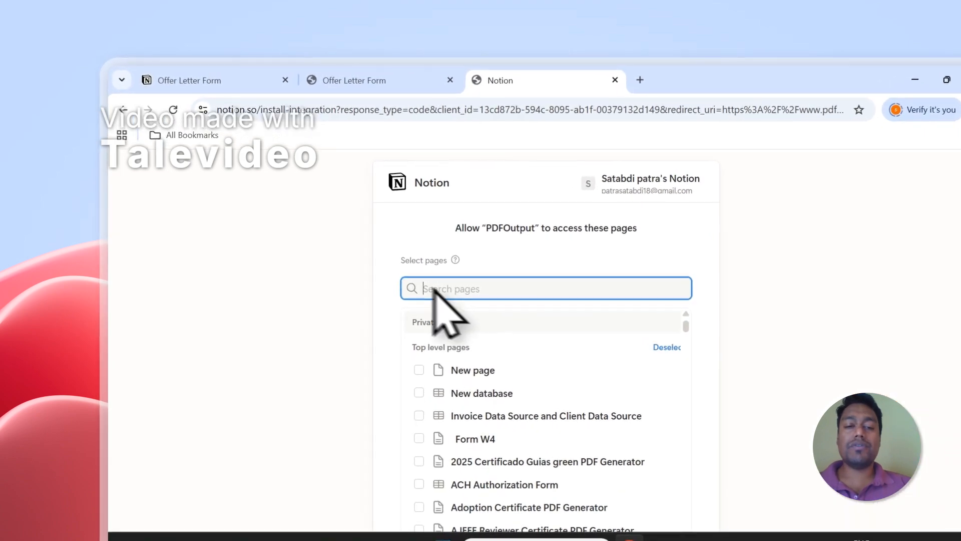
click(400, 80)
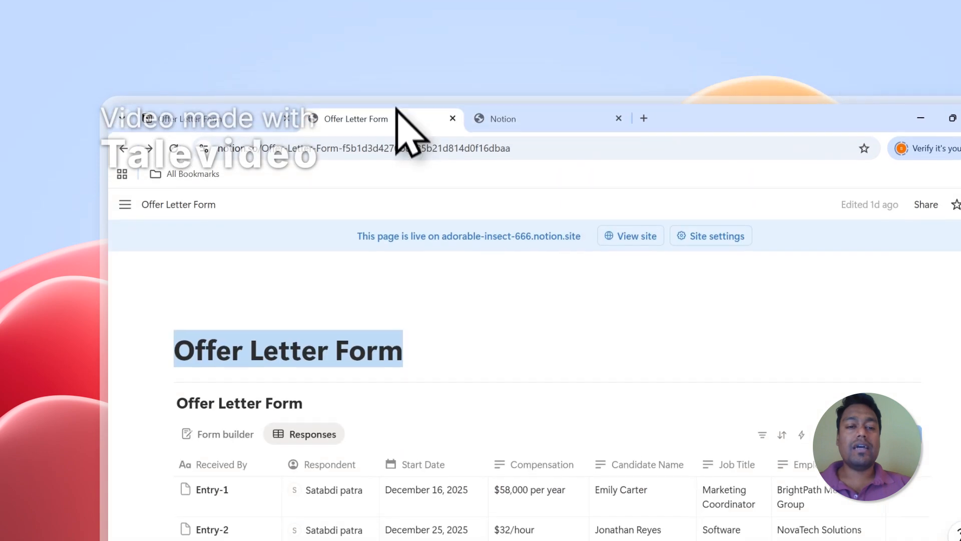
drag(193, 322, 393, 333)
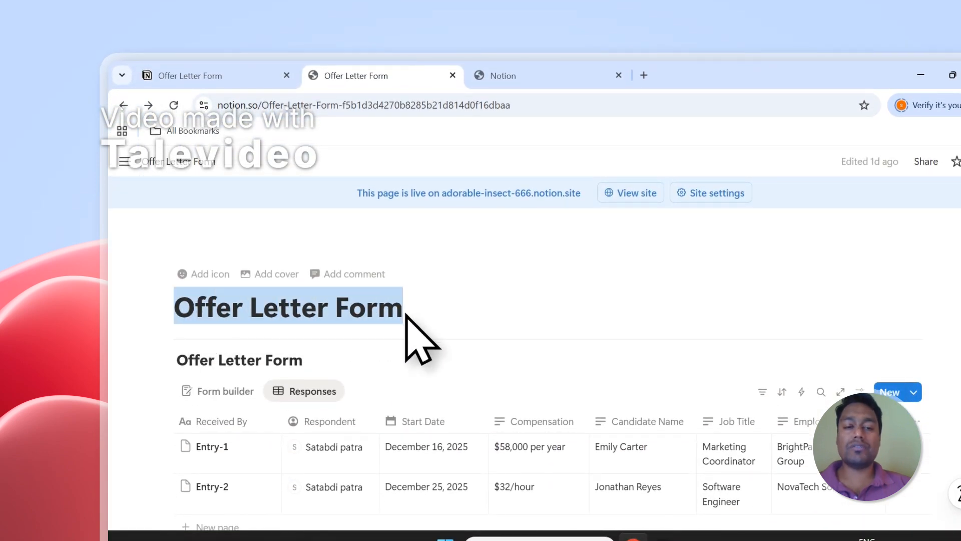
click(192, 311)
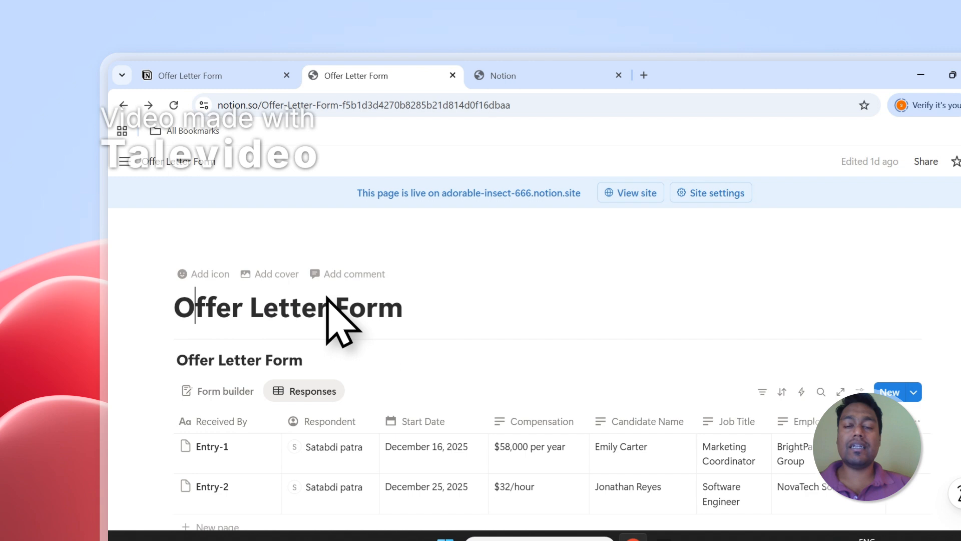
- Go back to the Notion authorization page and allow PDFOutput access to the selected pages
click(500, 75)
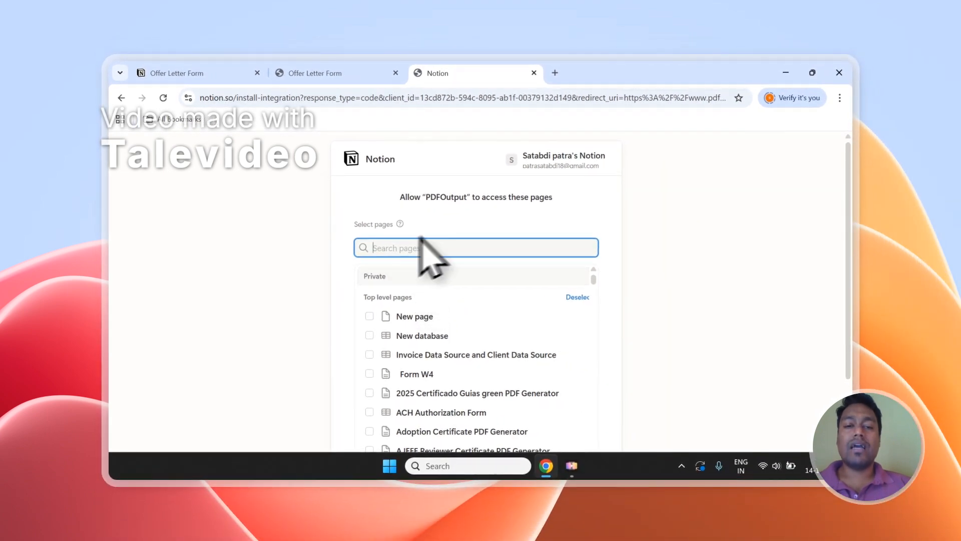
scroll(700, 240, down, 3)
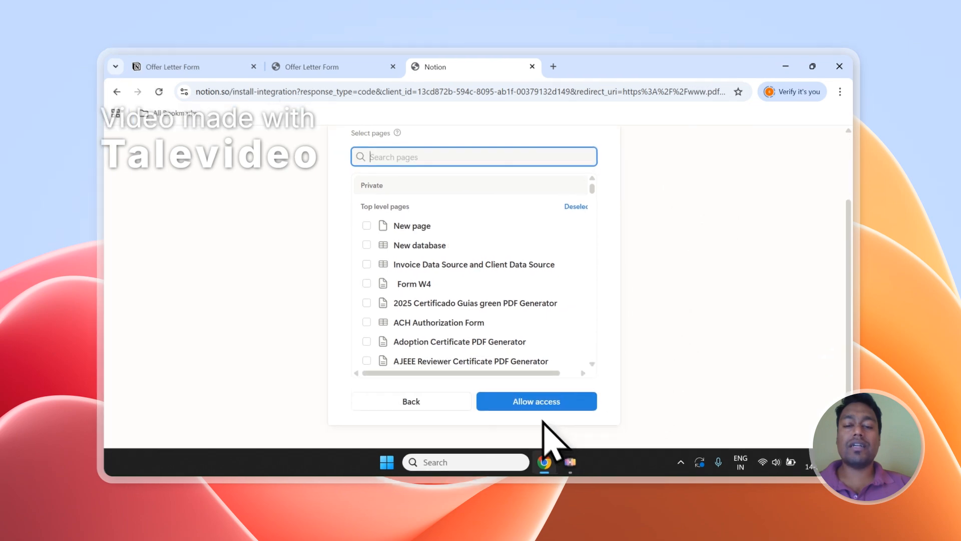
click(542, 407)
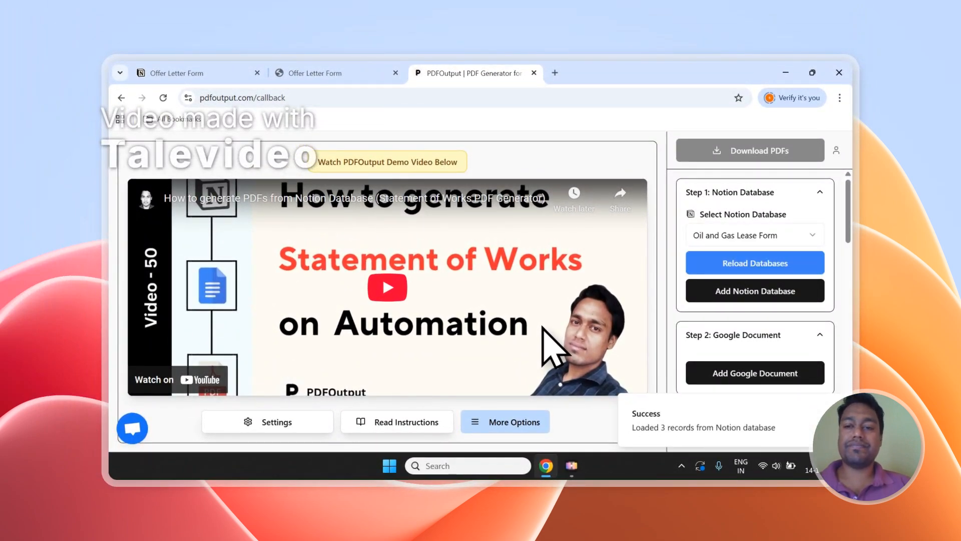
- Check which Notion databases are offered for selection in PDFOutput
click(806, 235)
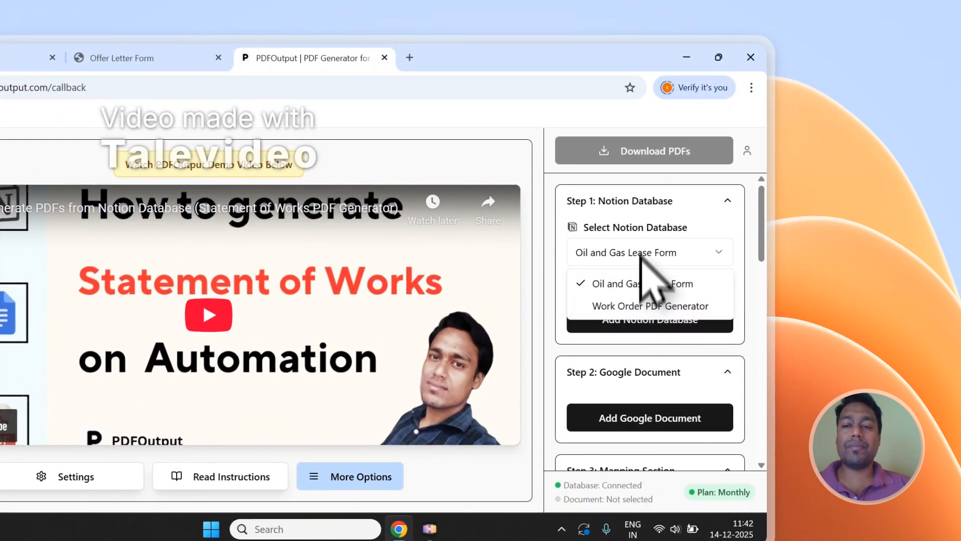
click(642, 213)
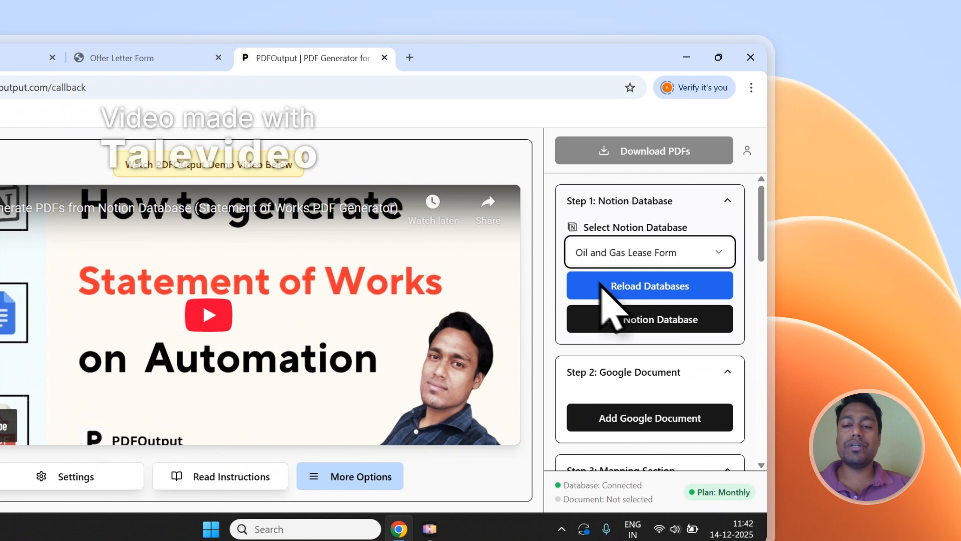
- Reload the list of Notion databases and select the Offer Letter Form database
click(645, 291)
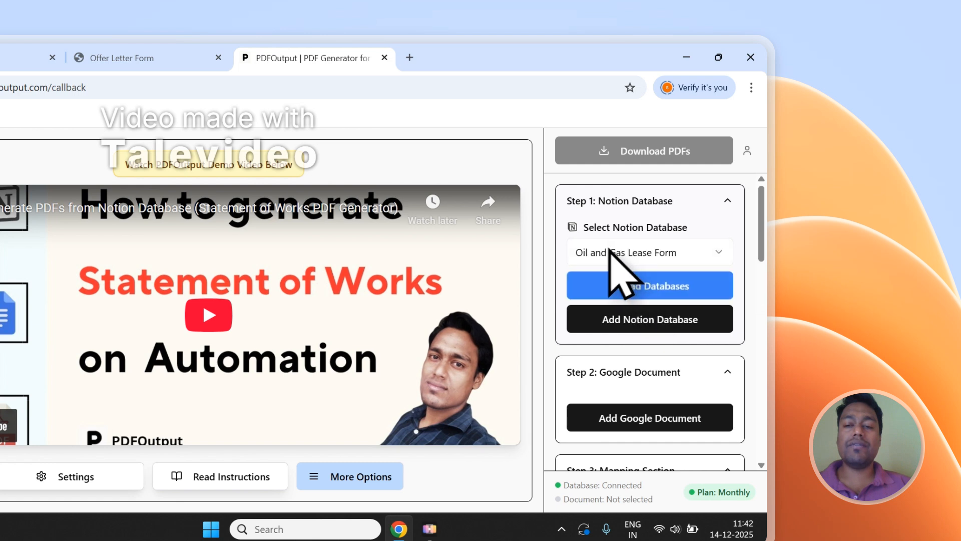
click(620, 263)
click(619, 260)
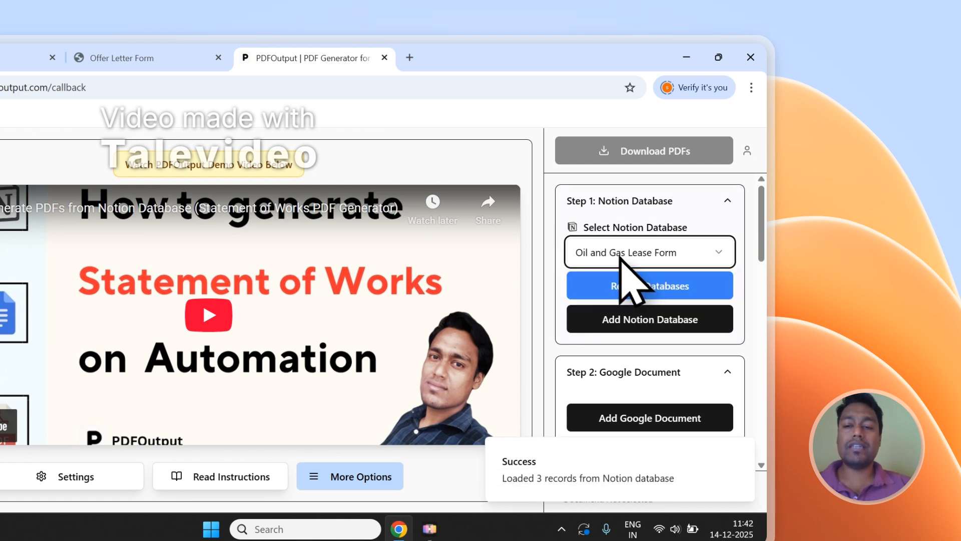
click(627, 294)
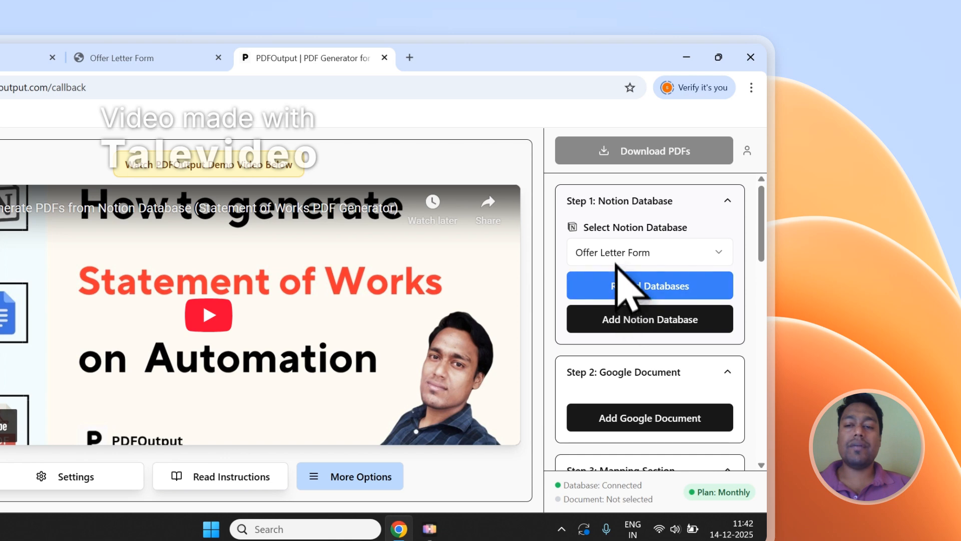
click(617, 254)
click(616, 257)
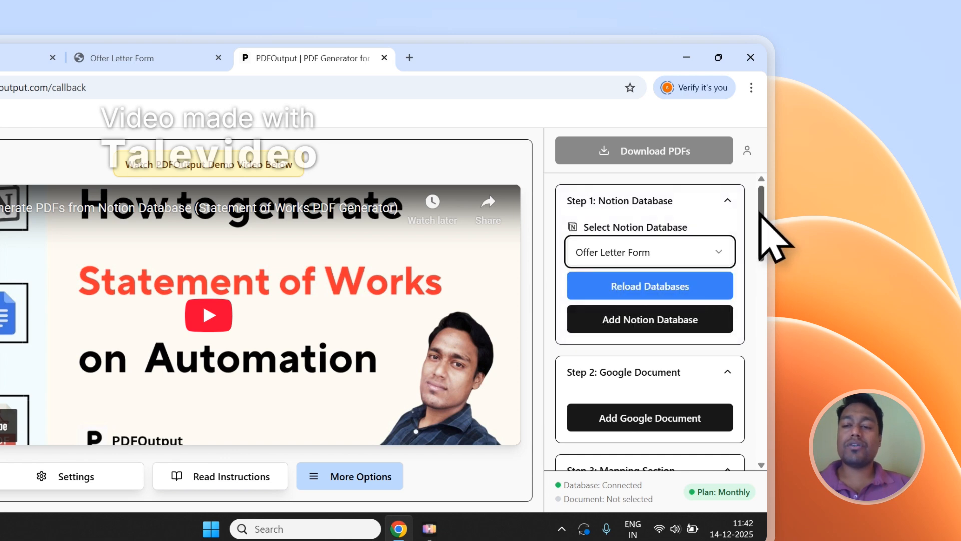
- Check the list of properties loaded from the Offer Letter Form database
scroll(758, 225, down, 10)
scroll(713, 292, down, 4)
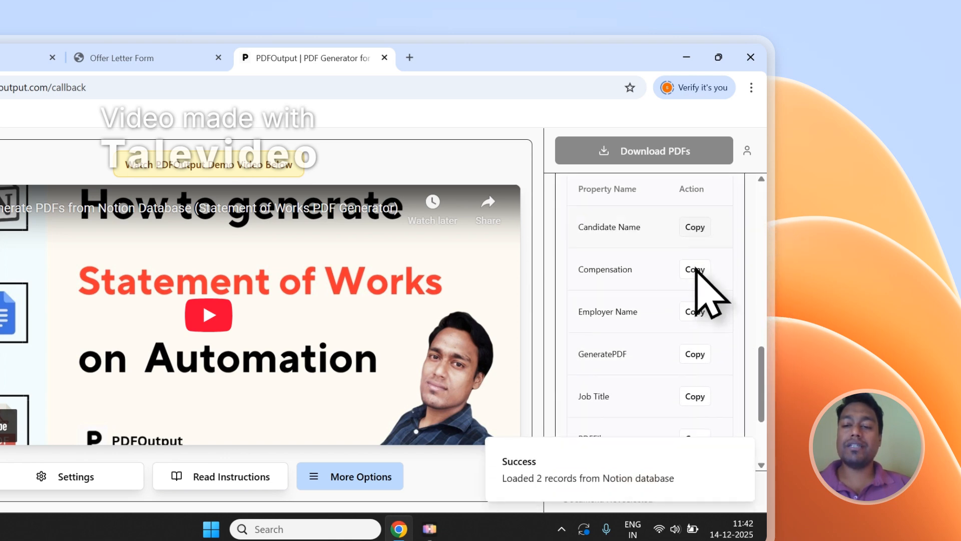
scroll(703, 398, up, 4)
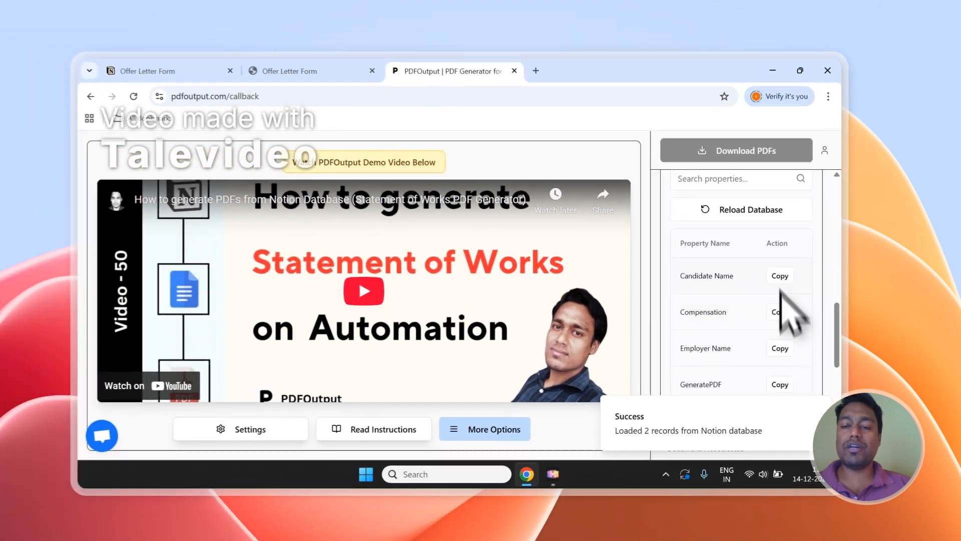
scroll(791, 390, up, 10)
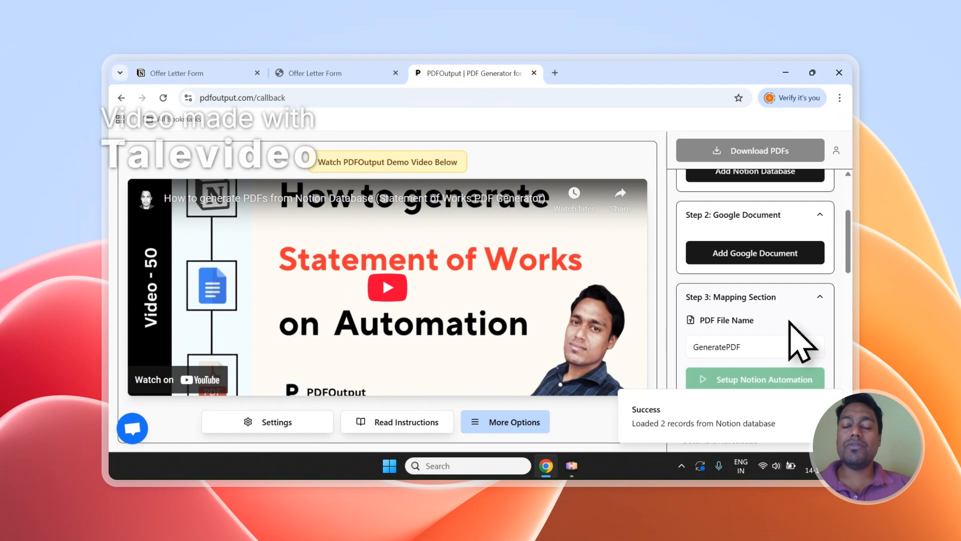
scroll(687, 324, down, 1)
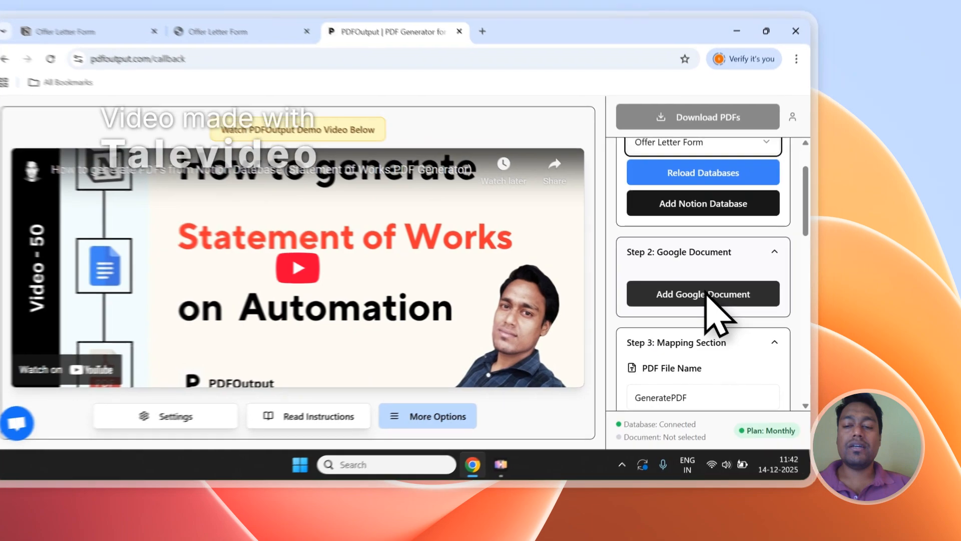
click(758, 309)
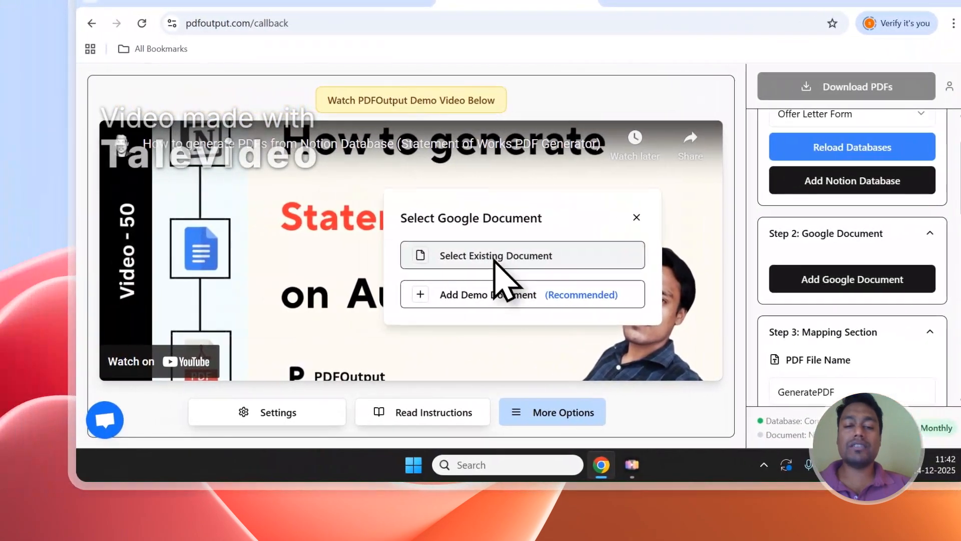
click(297, 256)
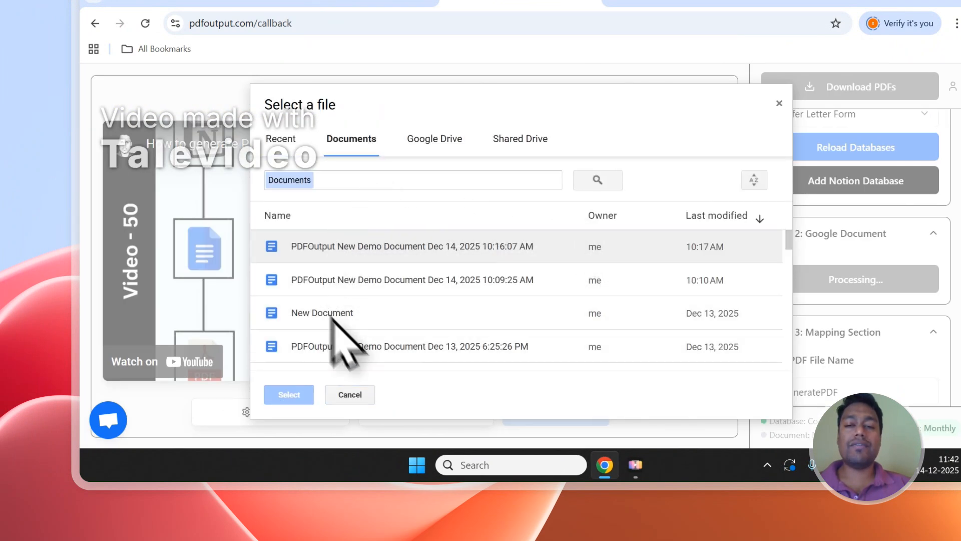
click(779, 105)
- Add a demo Google document as the template and delete its introductory text above the Placeholders heading
click(796, 278)
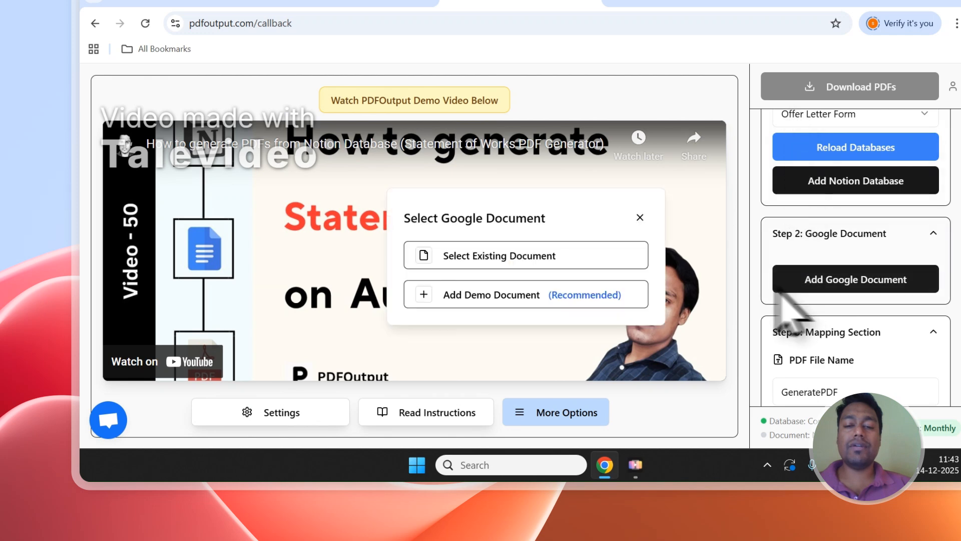
click(501, 298)
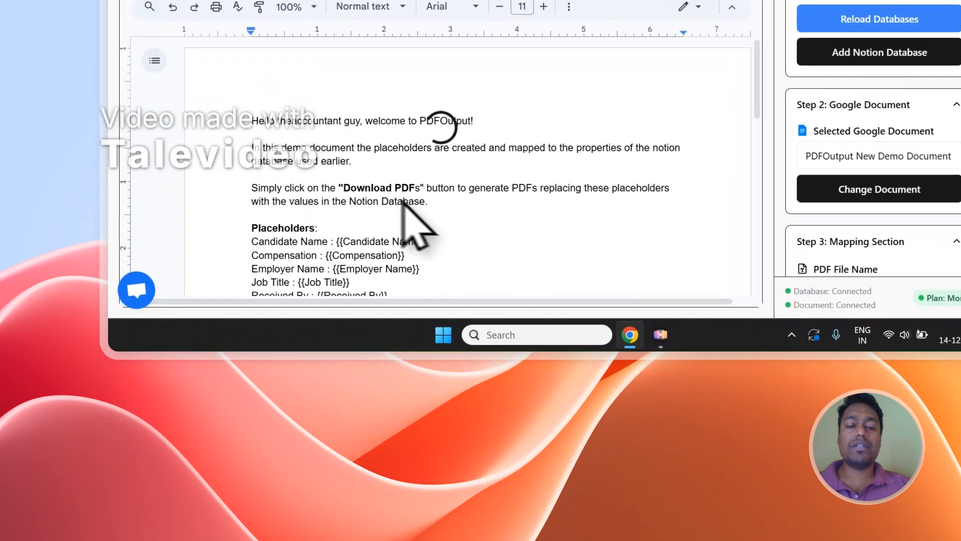
drag(345, 355, 196, 287)
key(BackSpace)
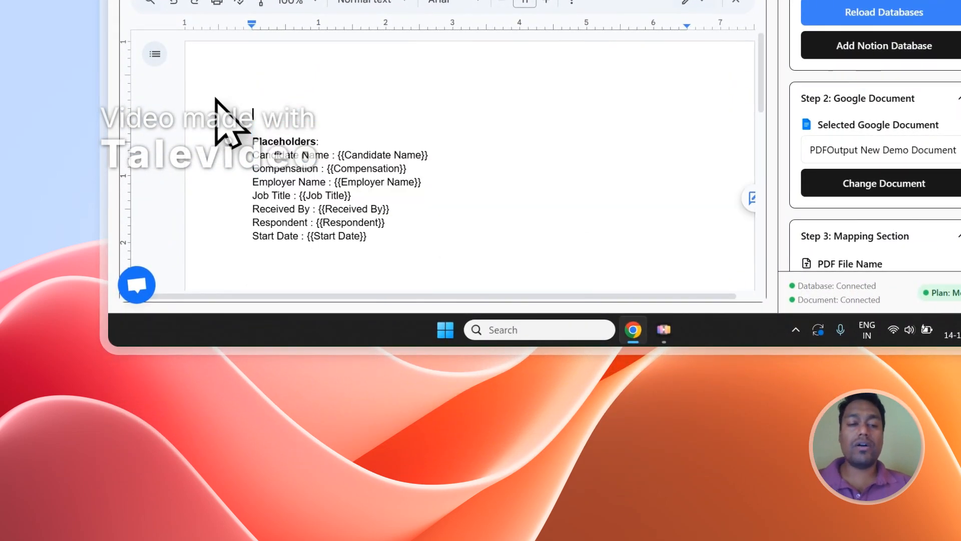
key(BackSpace)
key(BackSpace)
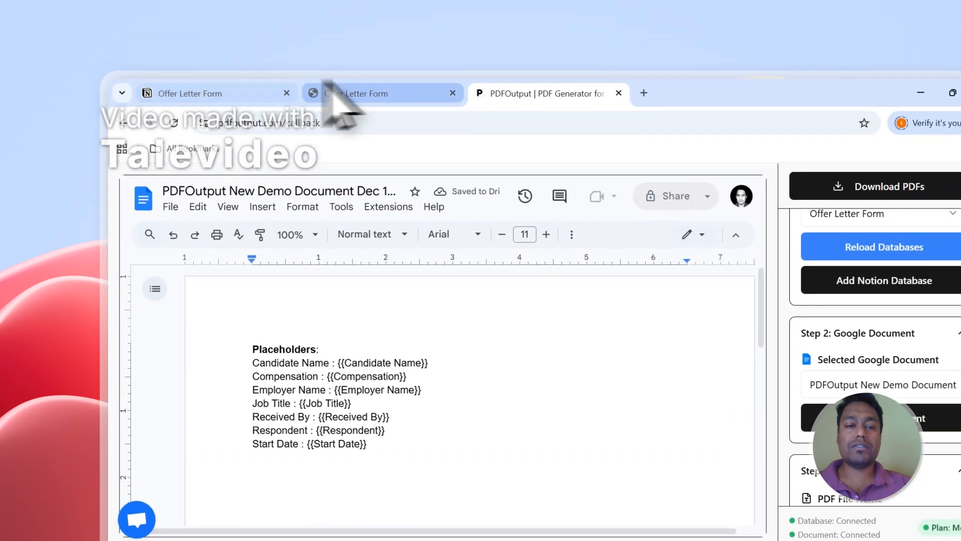
- Compare the {{Candidate Name}} placeholder in the demo document with the Candidate Name column of the Notion form responses
click(318, 85)
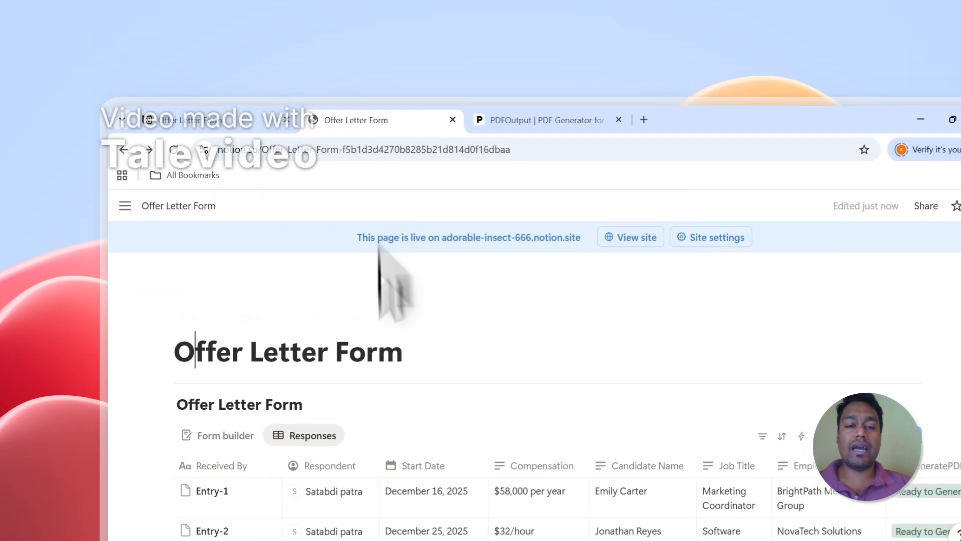
scroll(351, 233, down, 1)
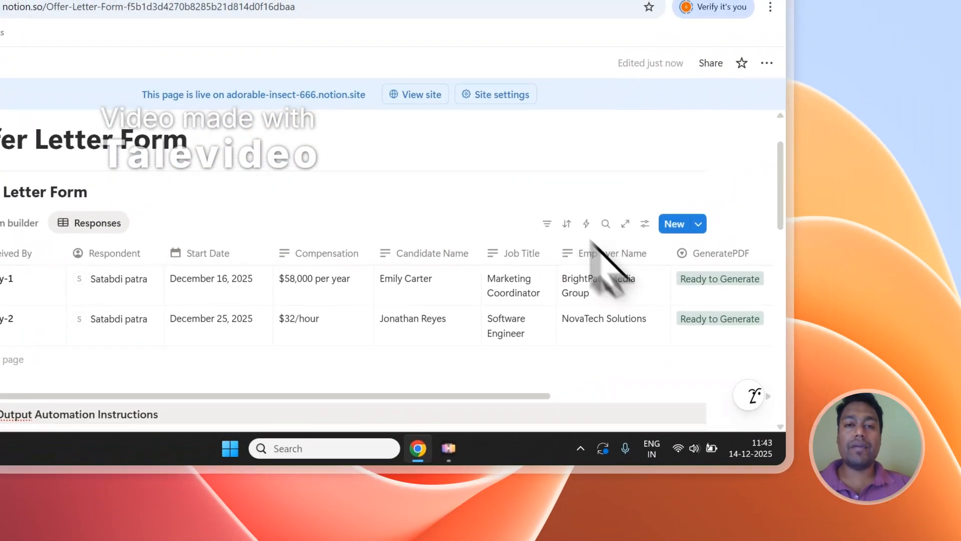
click(345, 101)
drag(272, 371, 180, 371)
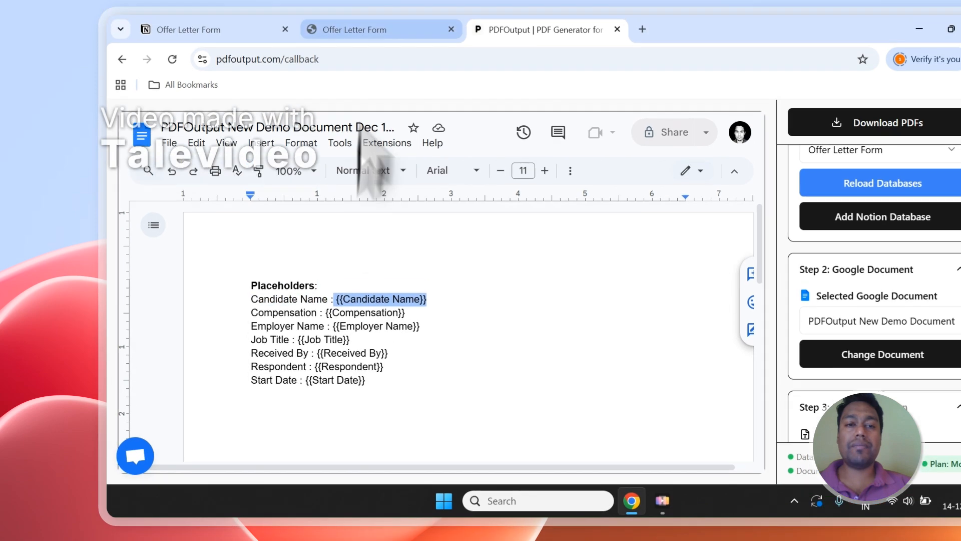
click(353, 2)
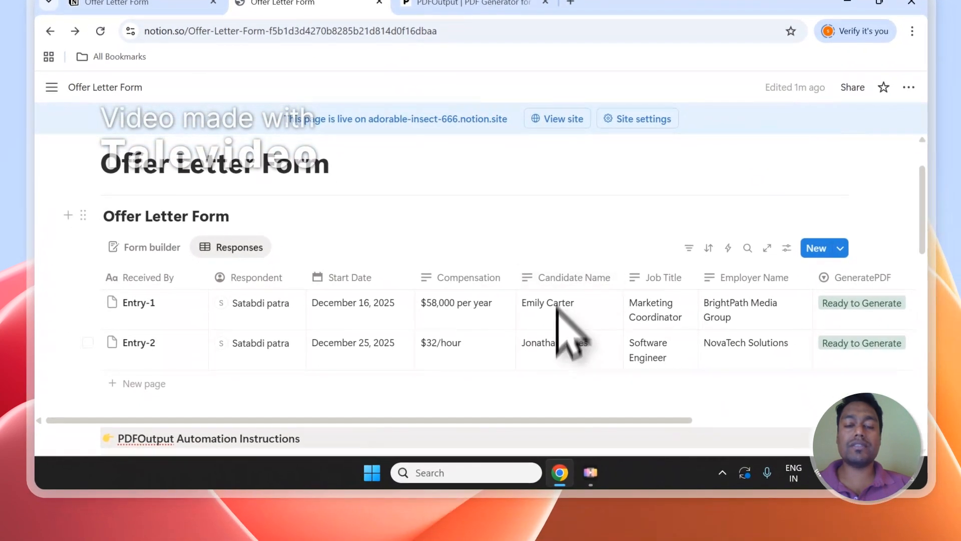
click(416, 3)
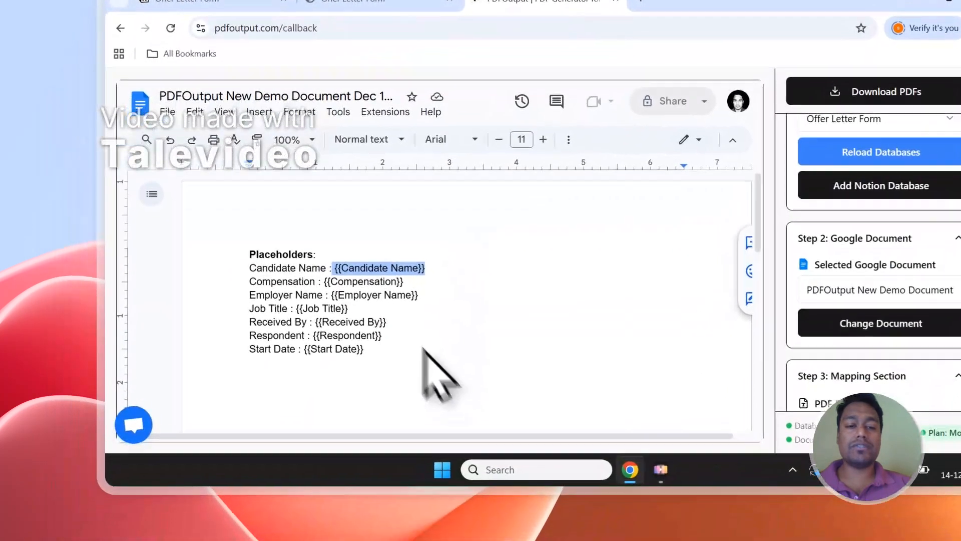
click(365, 2)
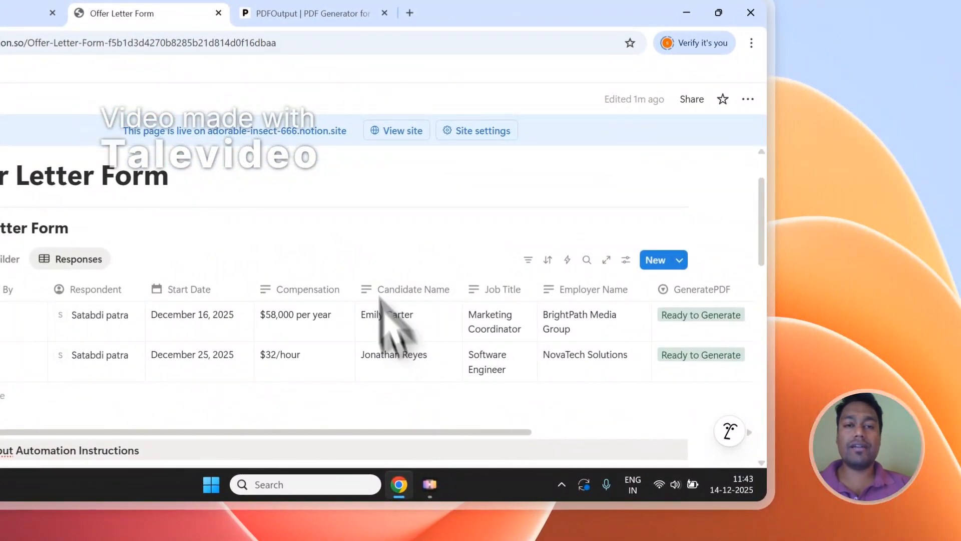
click(265, 13)
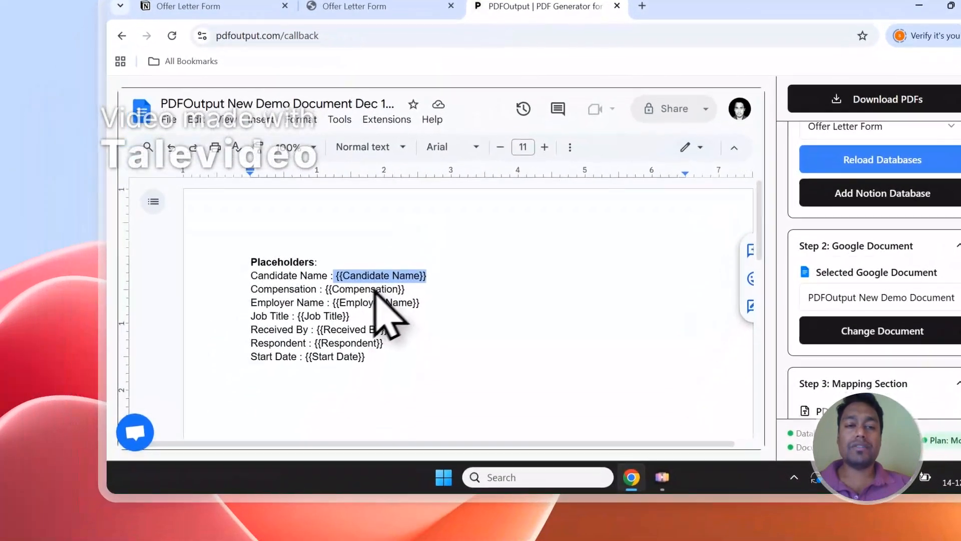
click(132, 20)
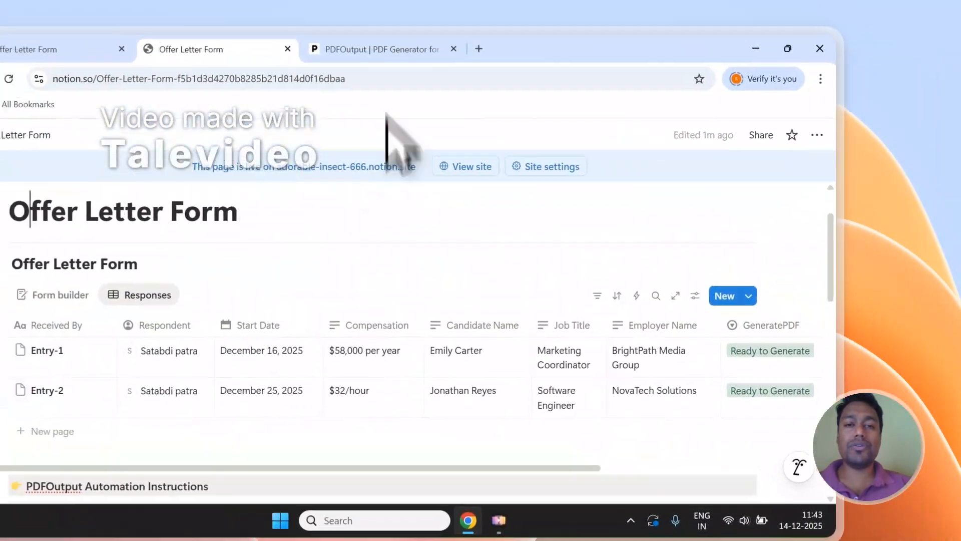
click(376, 49)
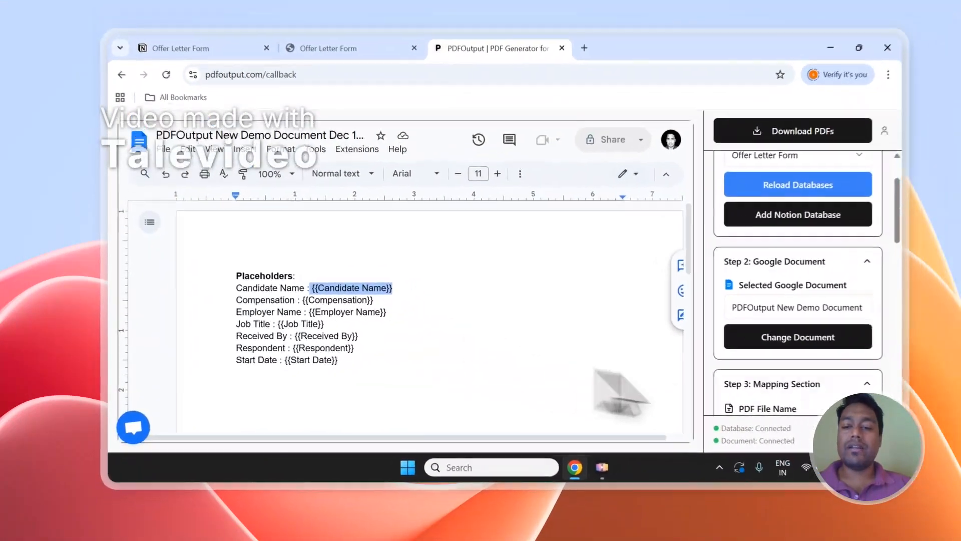
- Copy the Candidate Name property and add the line "Name - {{Candidate Name}}" below the placeholder list in the document
scroll(847, 344, down, 3)
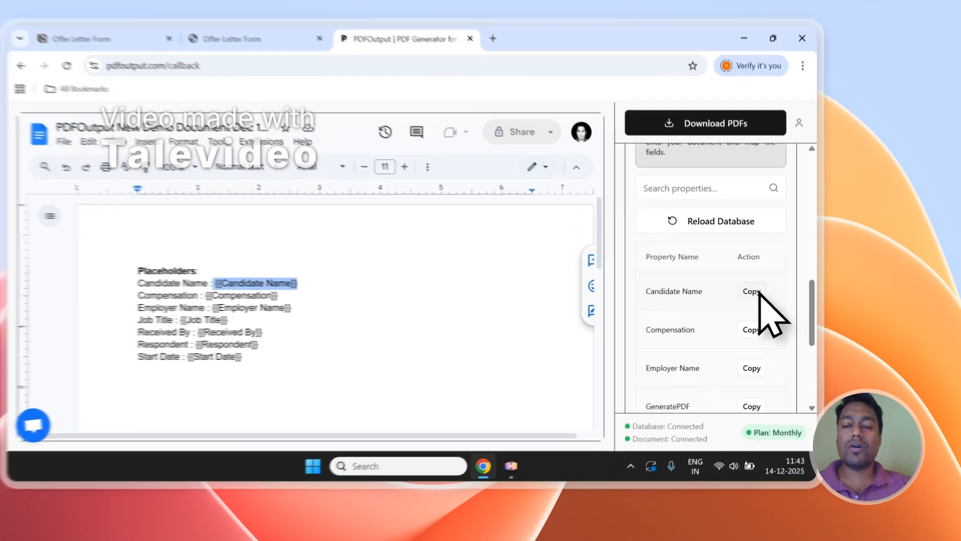
click(795, 306)
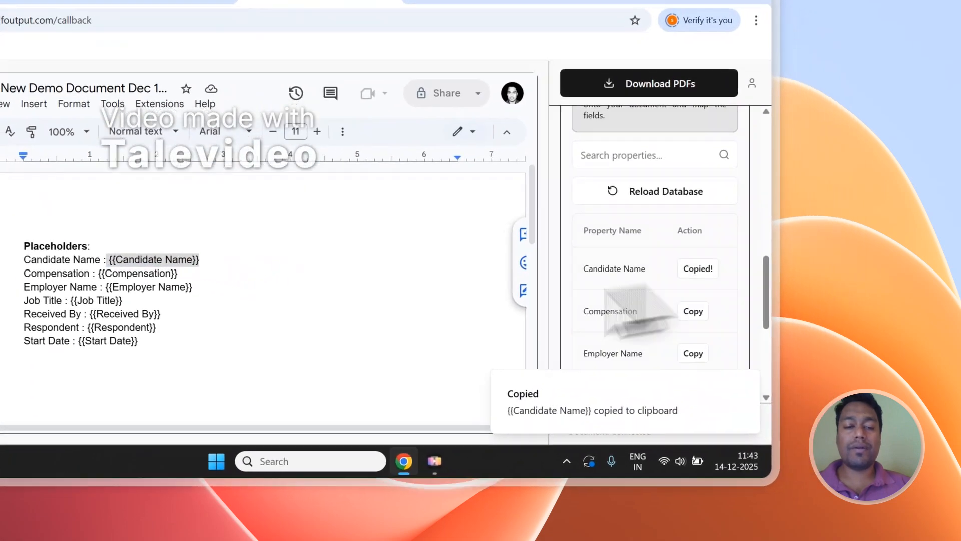
click(344, 398)
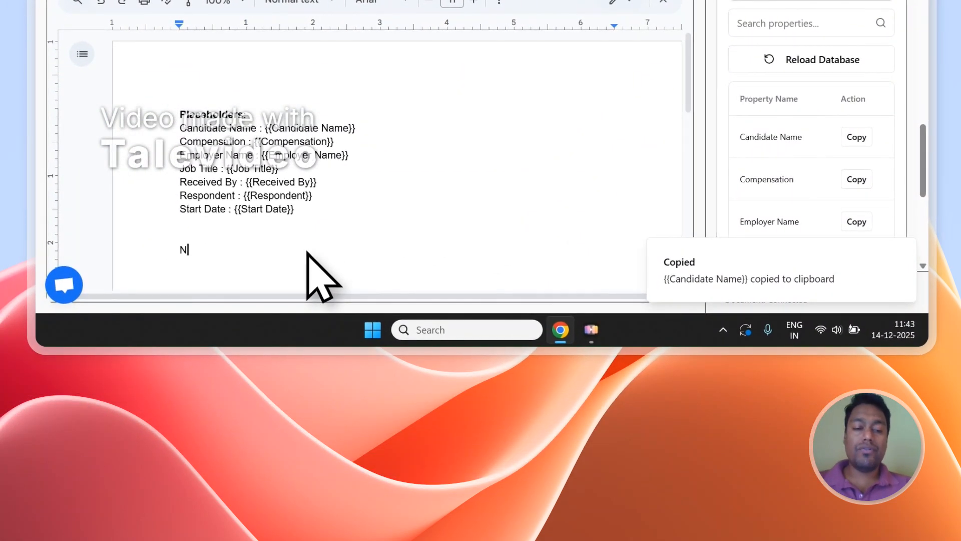
text(Name - {{Candidate Name)
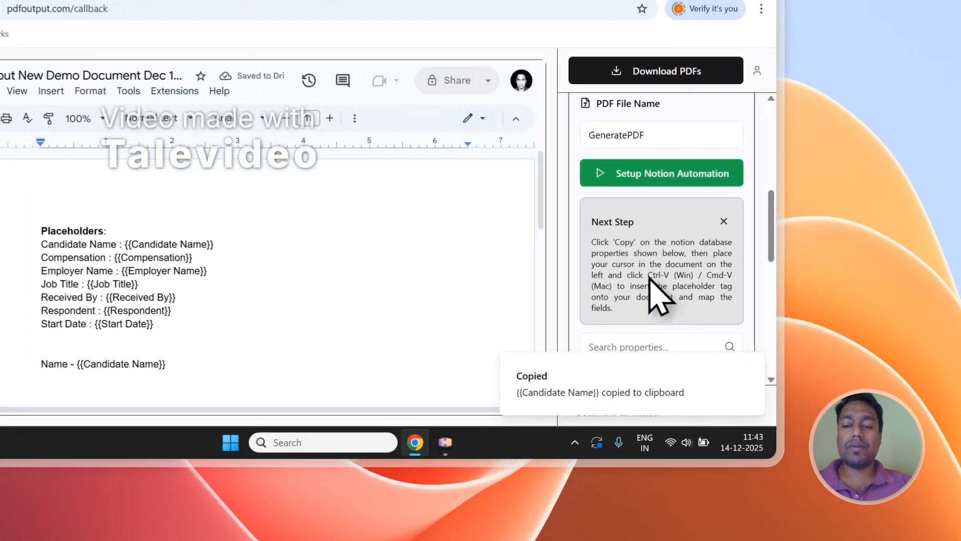
drag(745, 323, 711, 333)
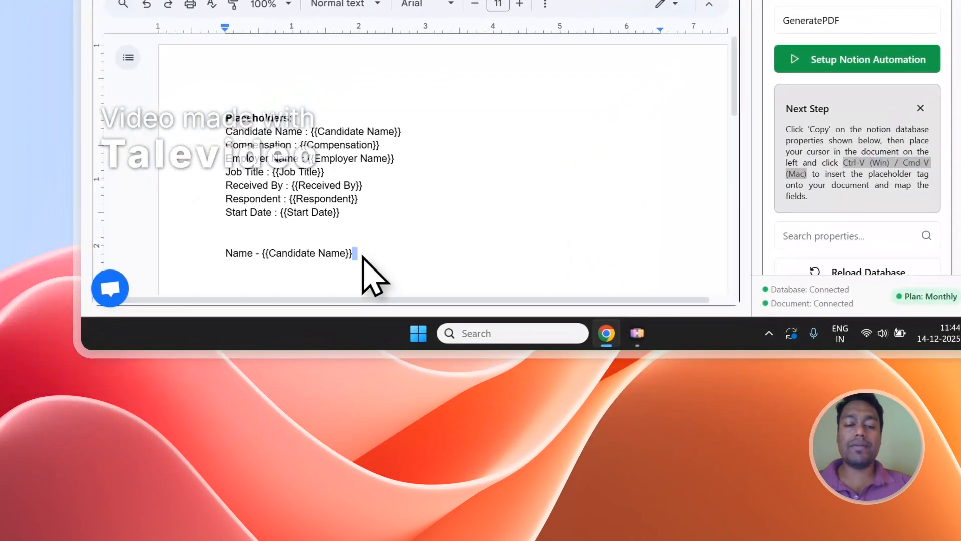
drag(146, 360, 18, 359)
- Copy the Start Date property and add the line "Date - {{Start Date}}" below the name line
scroll(716, 231, down, 10)
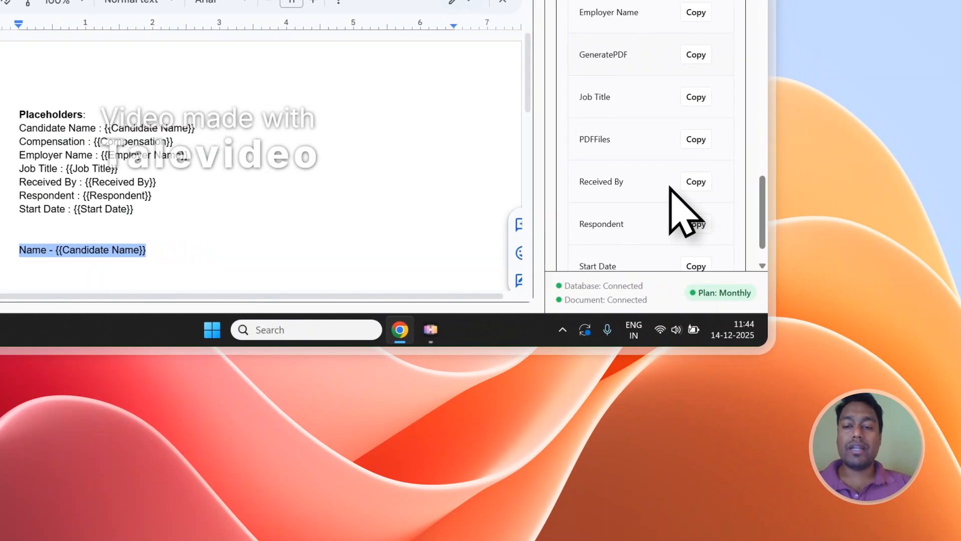
click(699, 265)
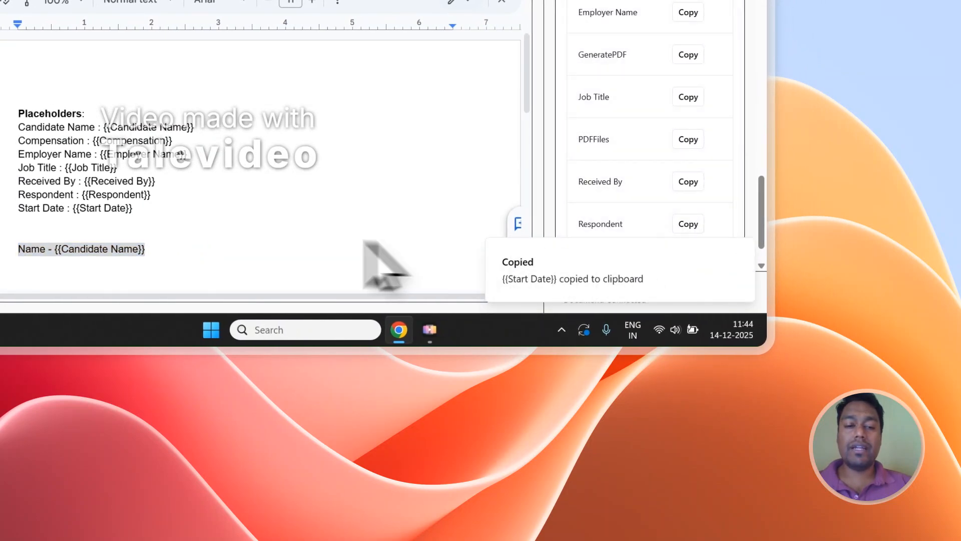
scroll(382, 261, down, 2)
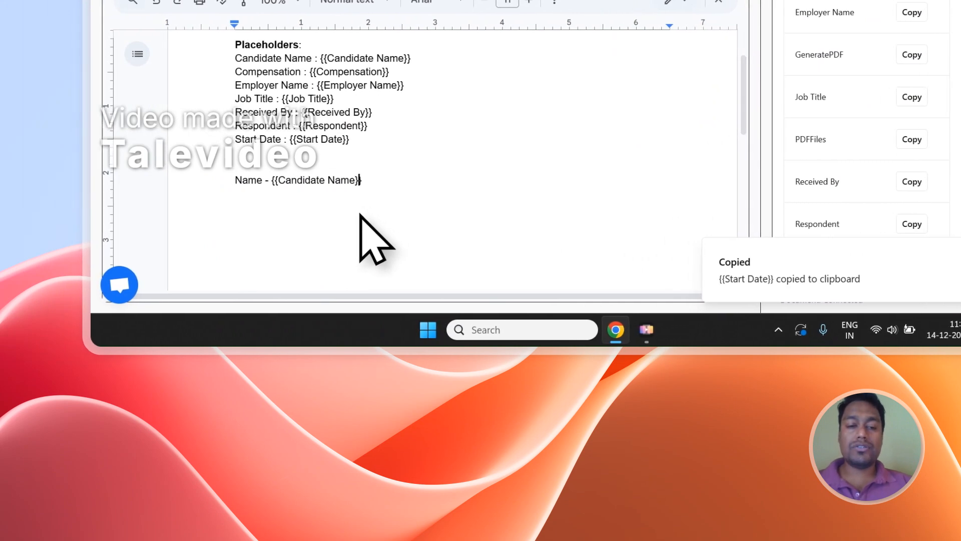
text(Date - {{Start Date)
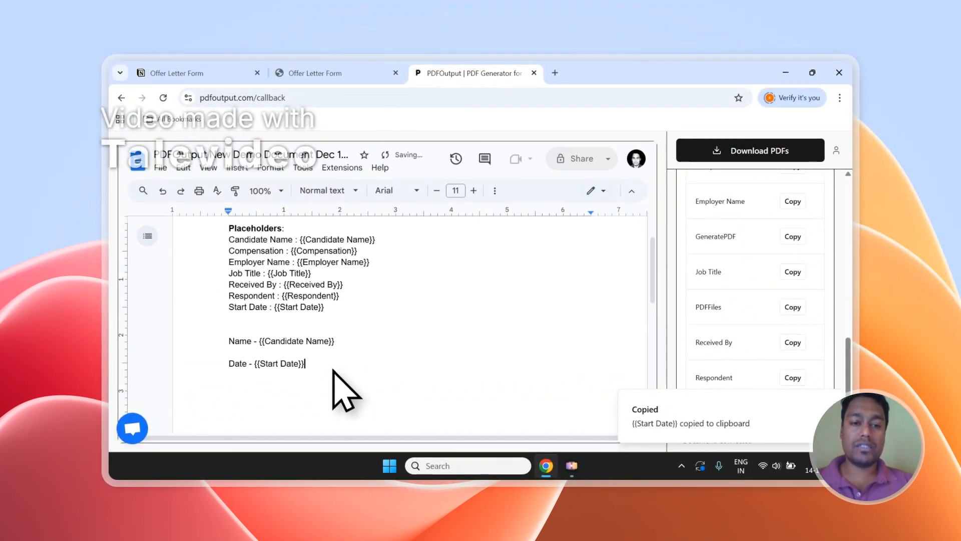
- Set the PDF File Name mapping to the Candidate Name property instead of GeneratePDF
scroll(345, 360, up, 2)
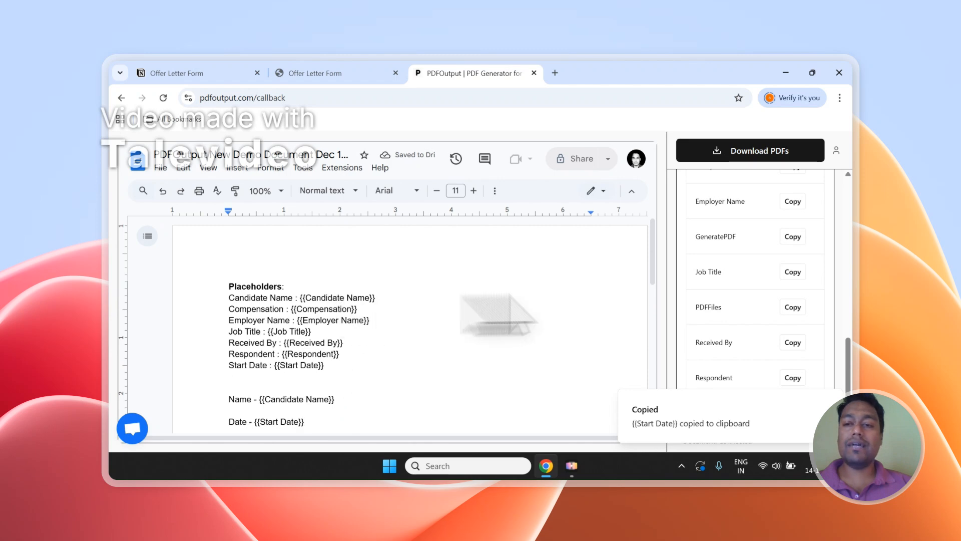
scroll(756, 295, up, 10)
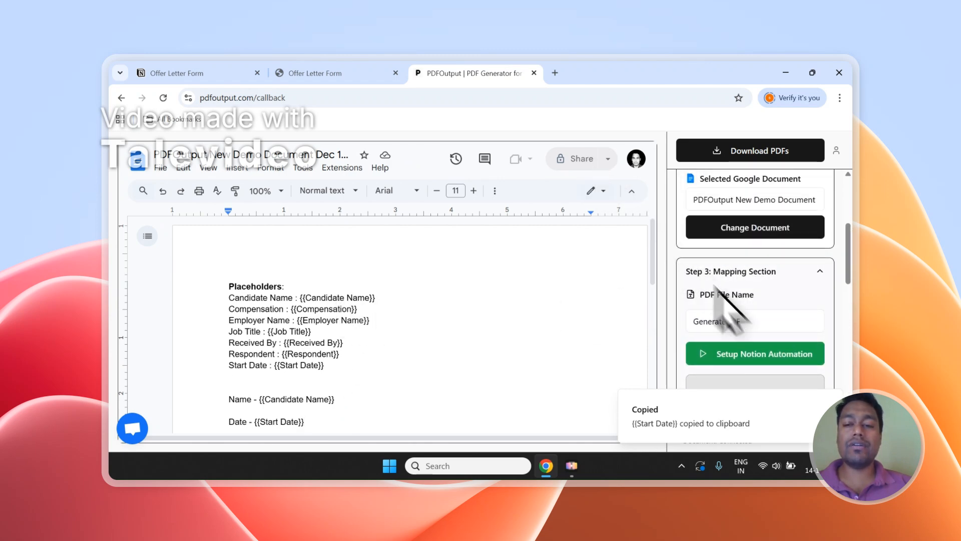
drag(700, 295, 751, 295)
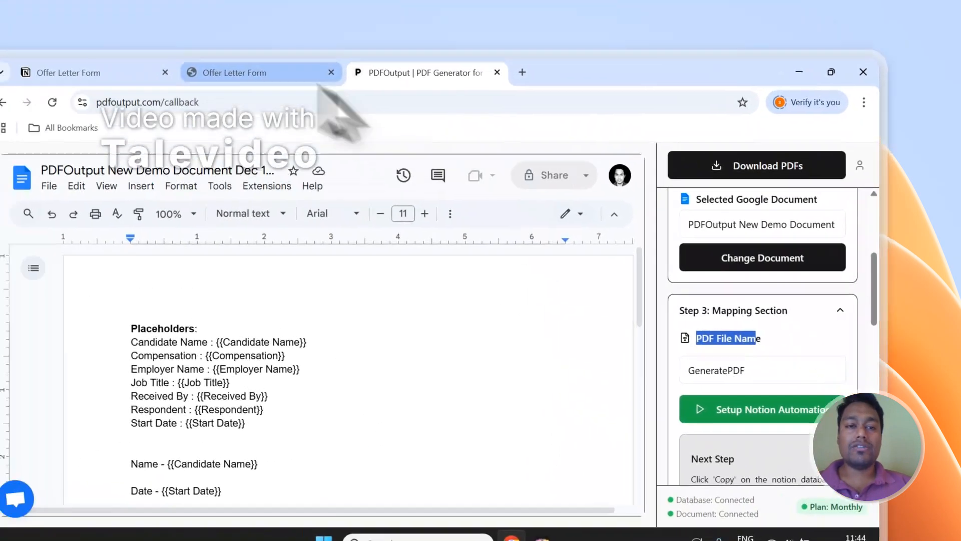
click(367, 73)
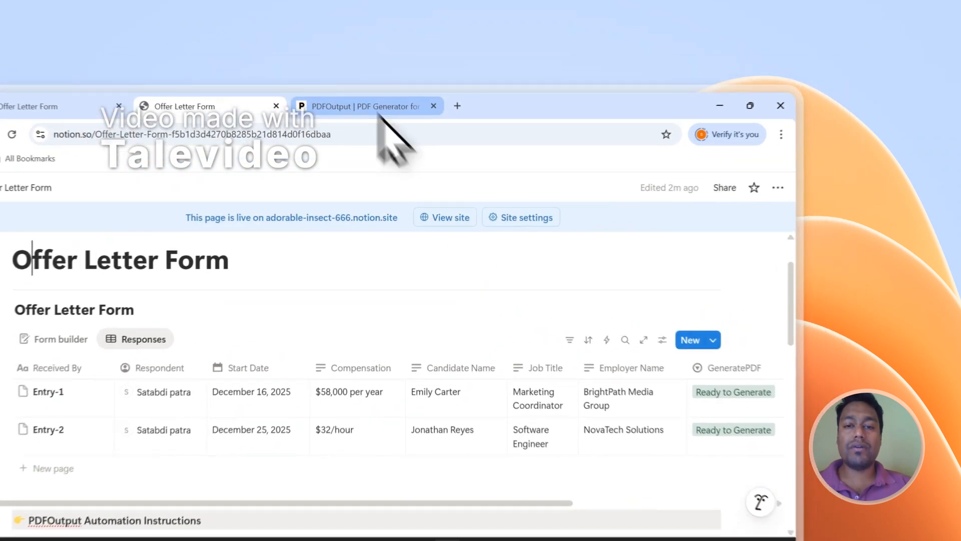
click(473, 74)
click(596, 421)
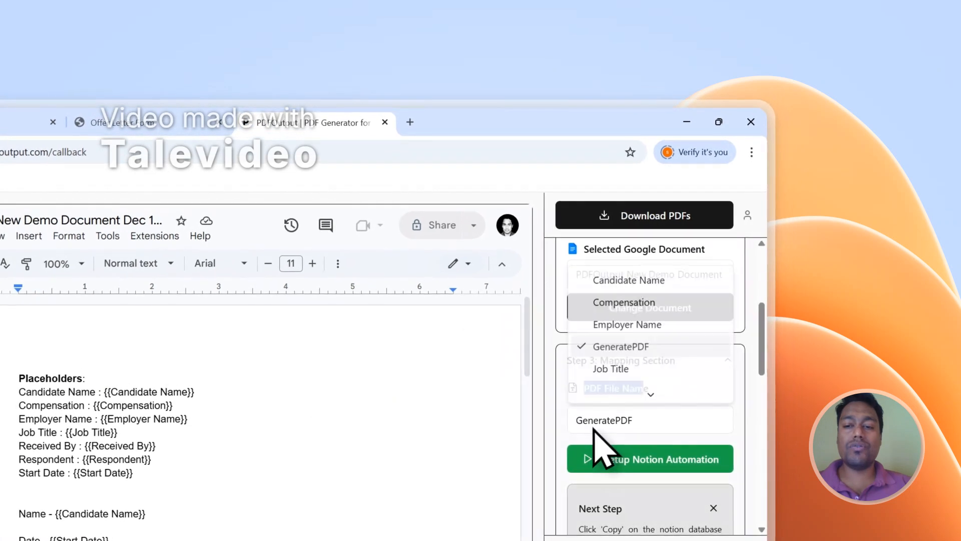
click(614, 285)
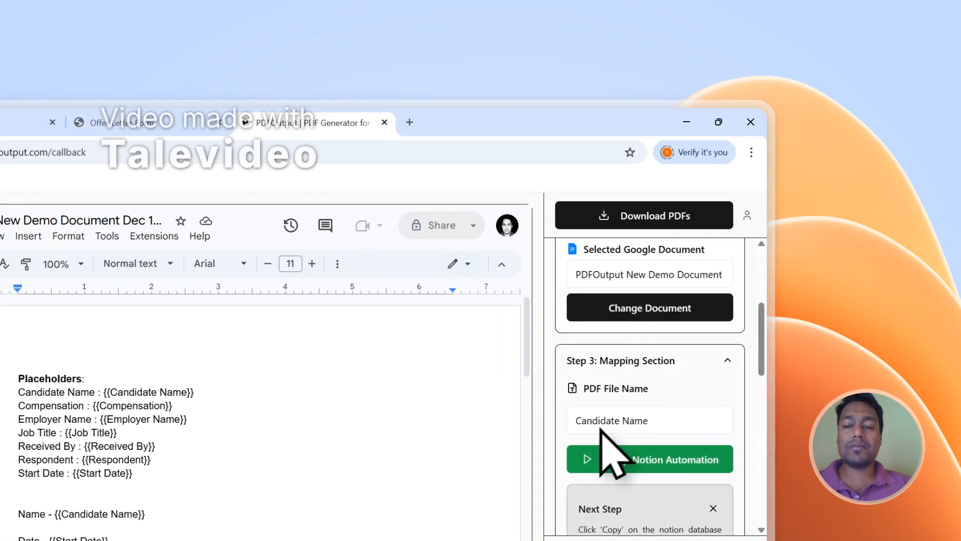
- Check the GeneratePDF and PDFFiles columns of the Notion responses, and generate the PDFs in PDFOutput
scroll(625, 441, up, 5)
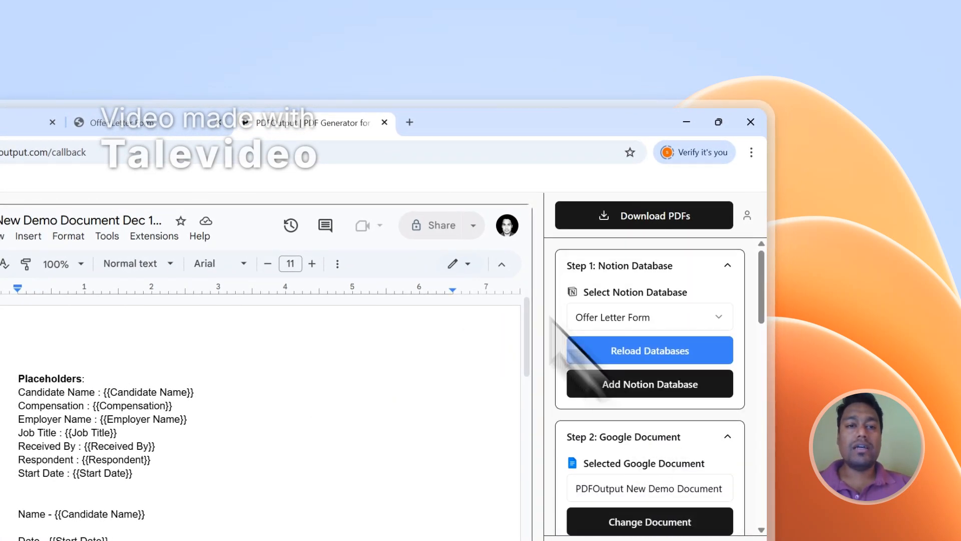
click(198, 125)
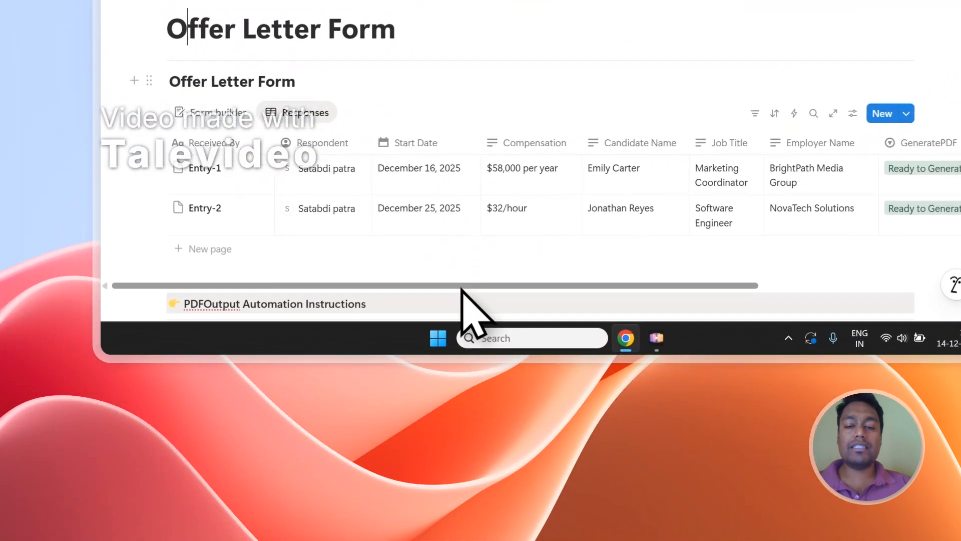
drag(392, 364, 616, 289)
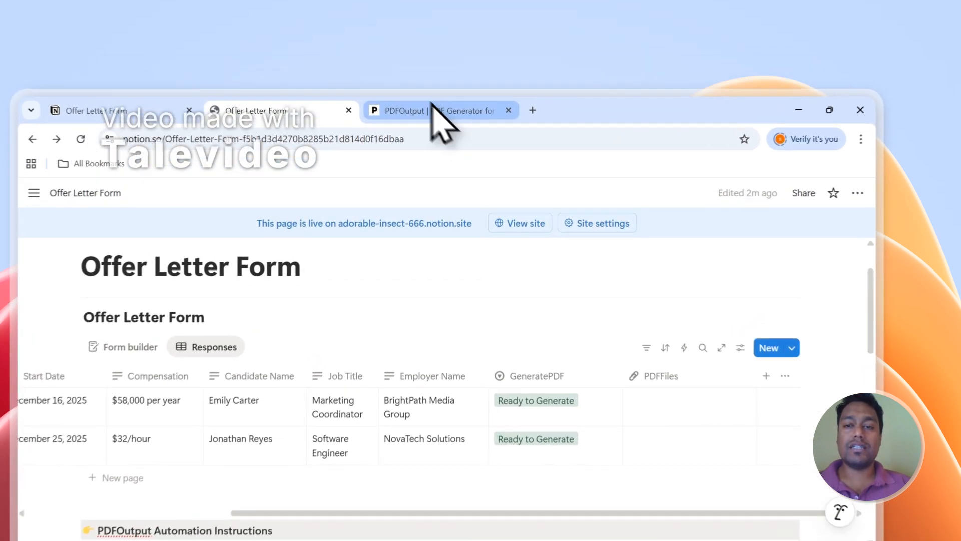
click(461, 73)
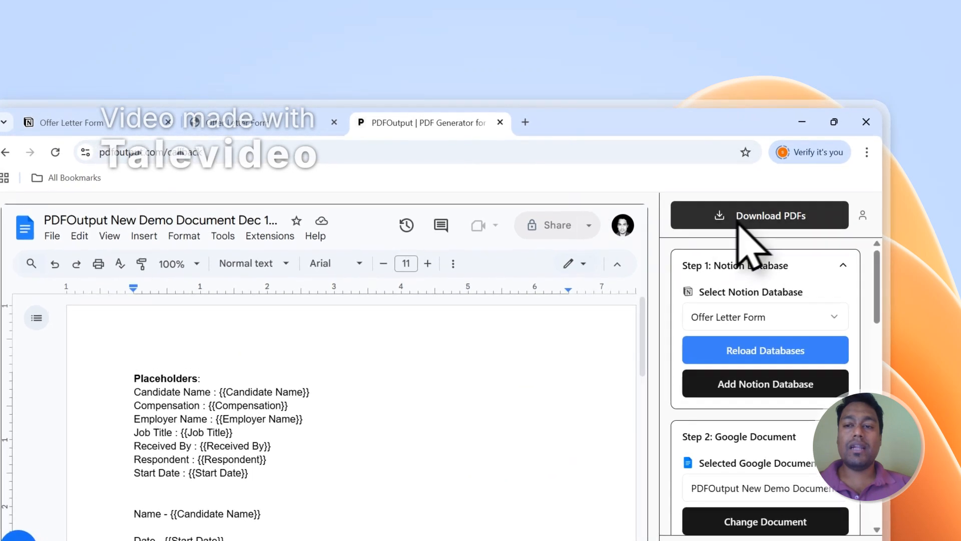
click(734, 156)
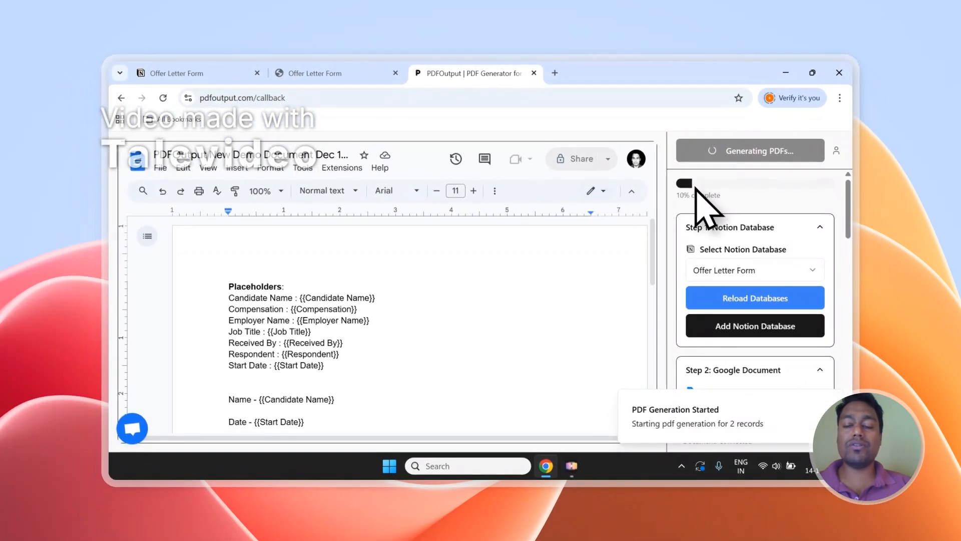
- Open the PDF attached to Entry-1 in the Notion responses and check its filled-in placeholder values
click(351, 73)
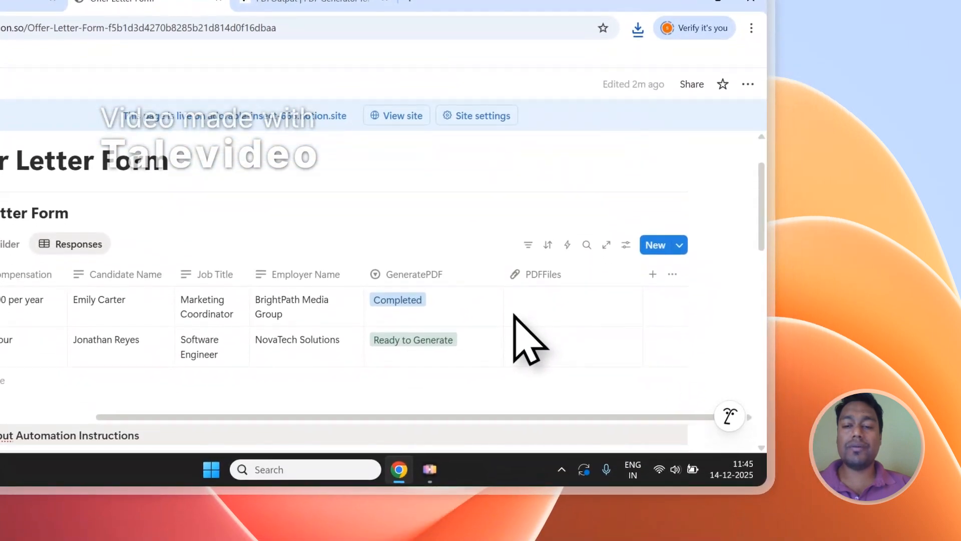
click(553, 299)
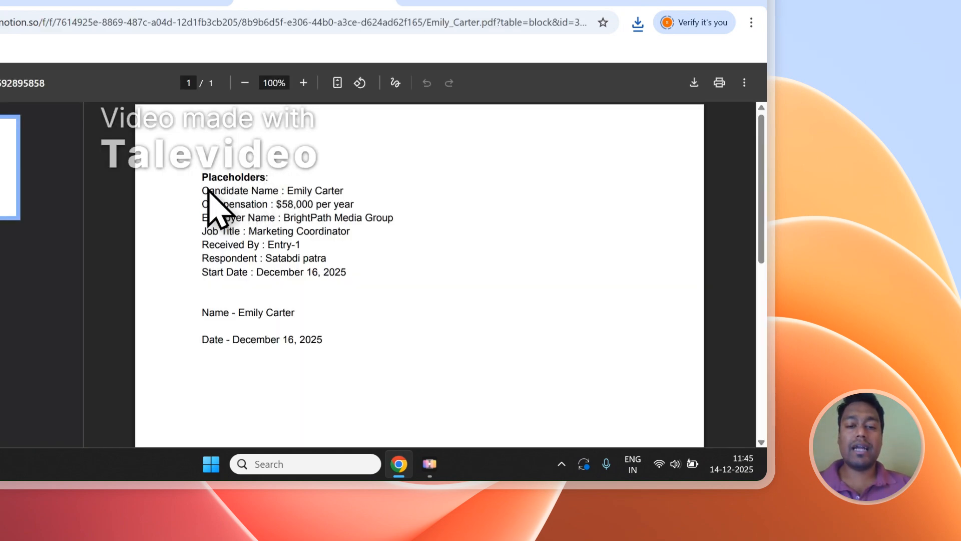
drag(204, 190, 221, 170)
scroll(302, 292, down, 1)
scroll(240, 170, up, 1)
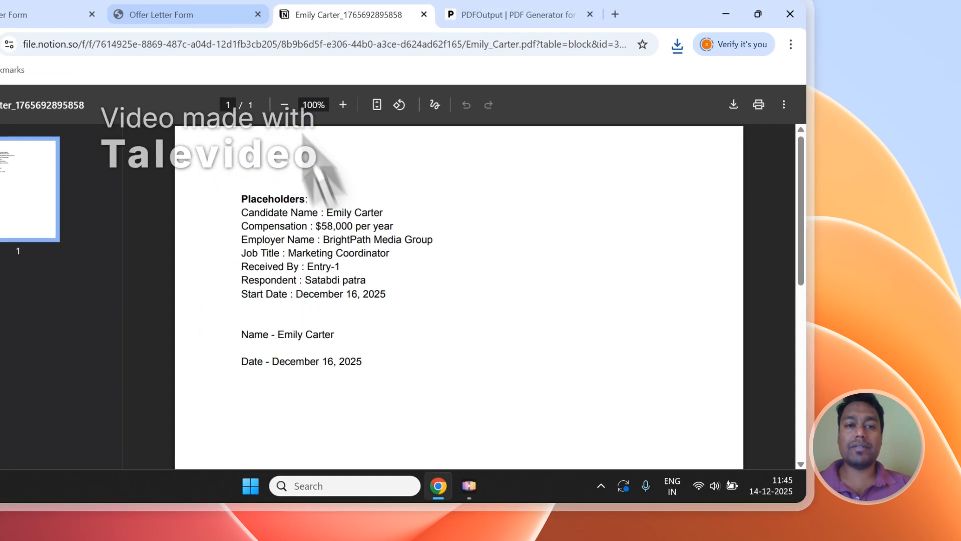
- Open the PDF attached to Entry-2 in the Notion responses and check its placeholder, name and date lines
click(220, 13)
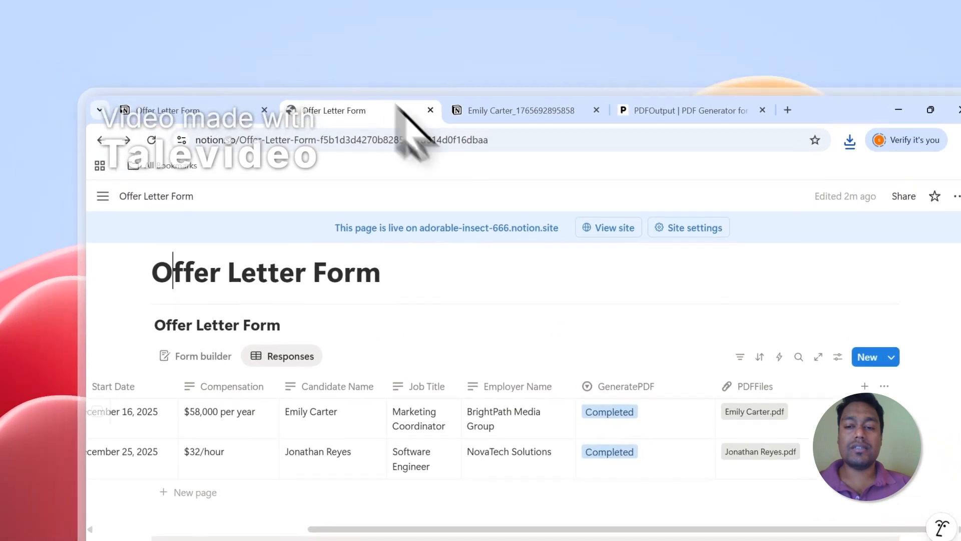
click(561, 345)
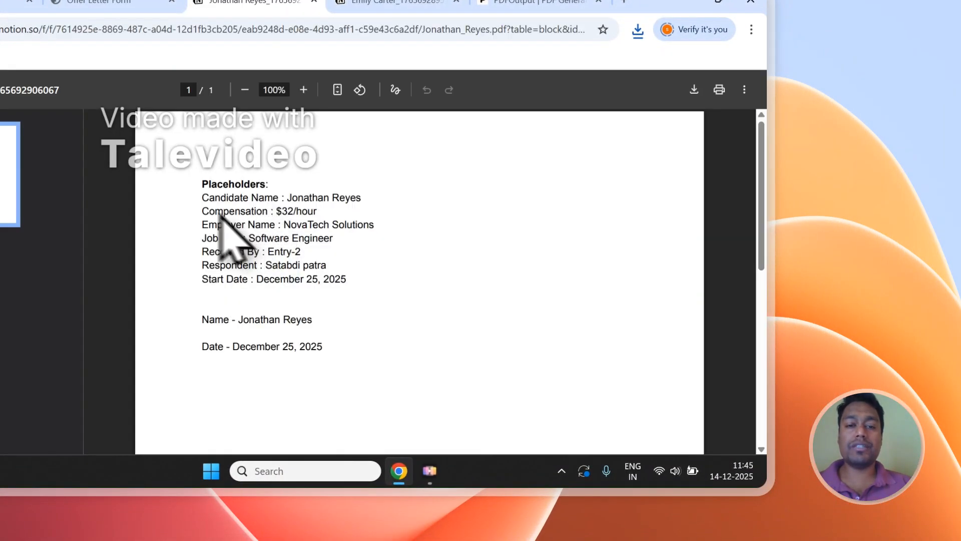
drag(202, 198, 339, 339)
click(309, 240)
scroll(308, 233, down, 1)
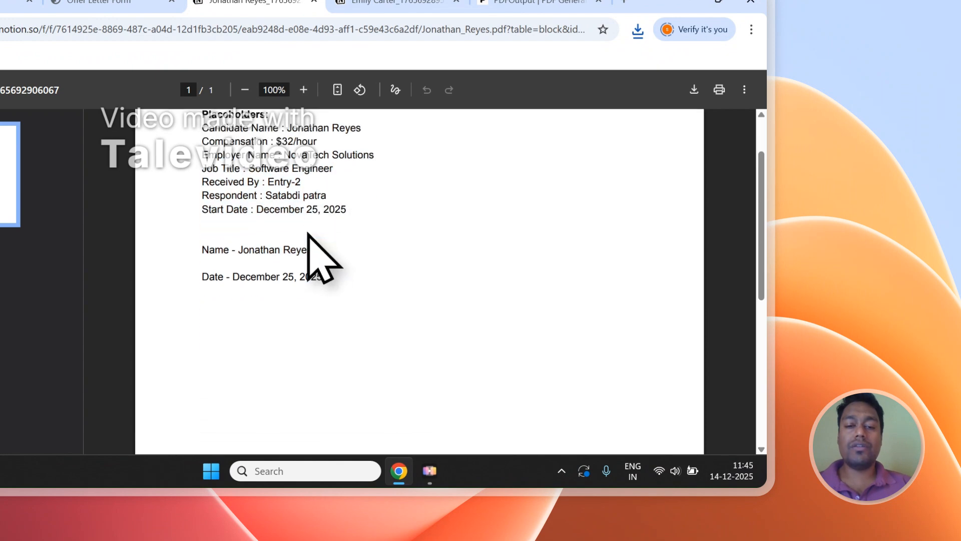
drag(323, 262, 258, 193)
scroll(280, 200, up, 1)
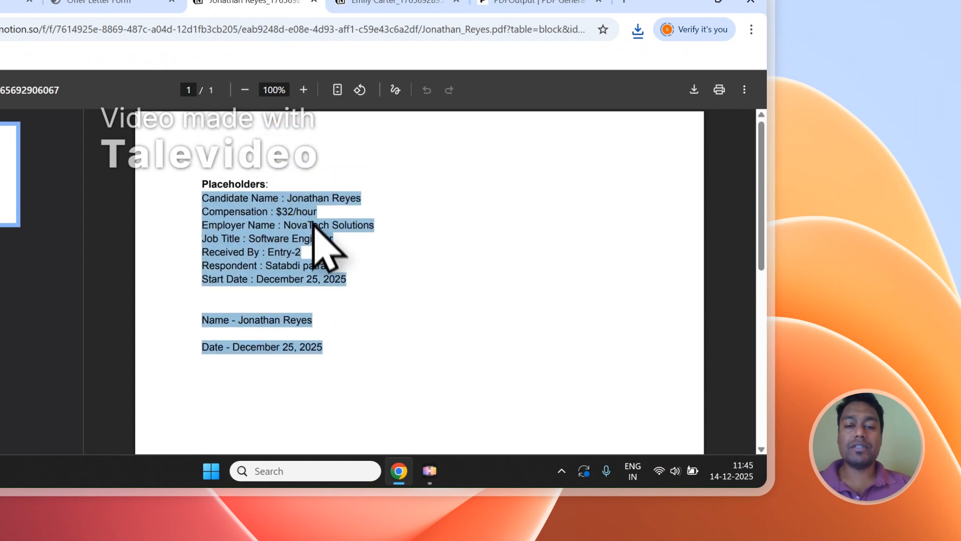
- Compare the generated Entry-1 and Entry-2 PDFs by switching between them
click(357, 2)
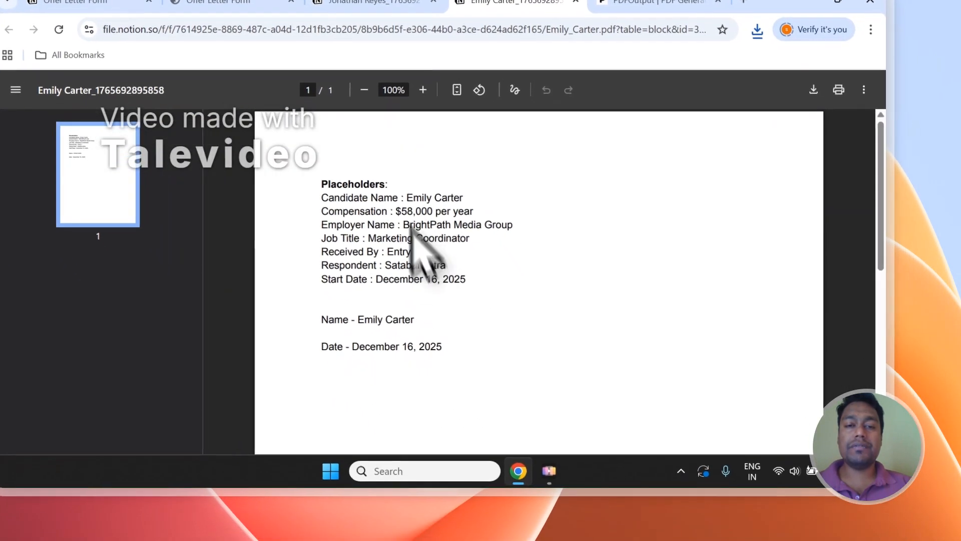
click(272, 2)
click(434, 362)
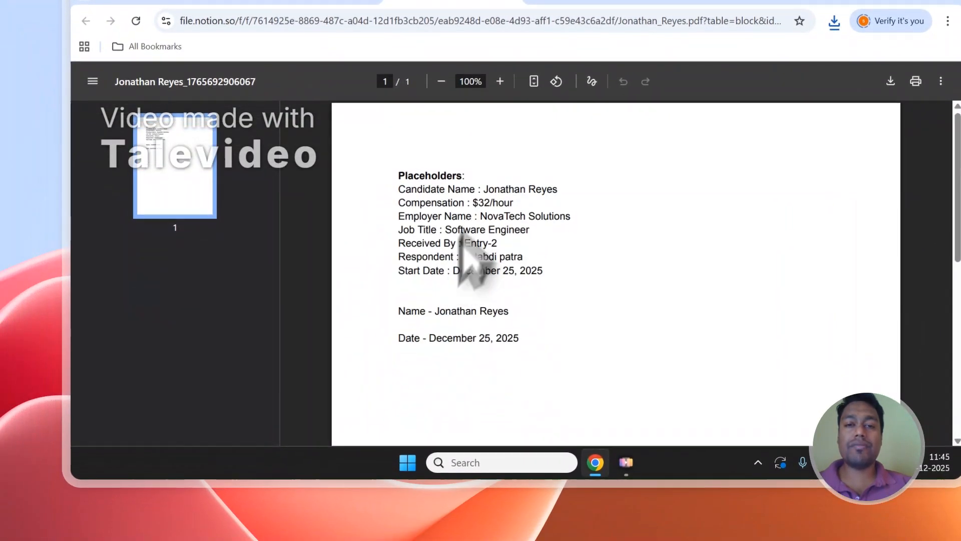
click(526, 92)
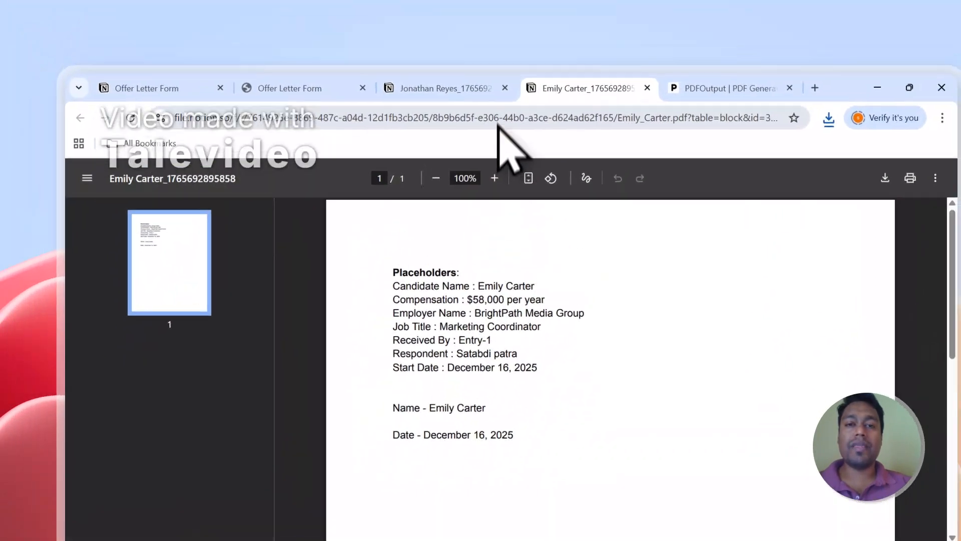
- Close both generated PDFs and set up the Notion automation for automatic PDF generation in PDFOutput
click(478, 102)
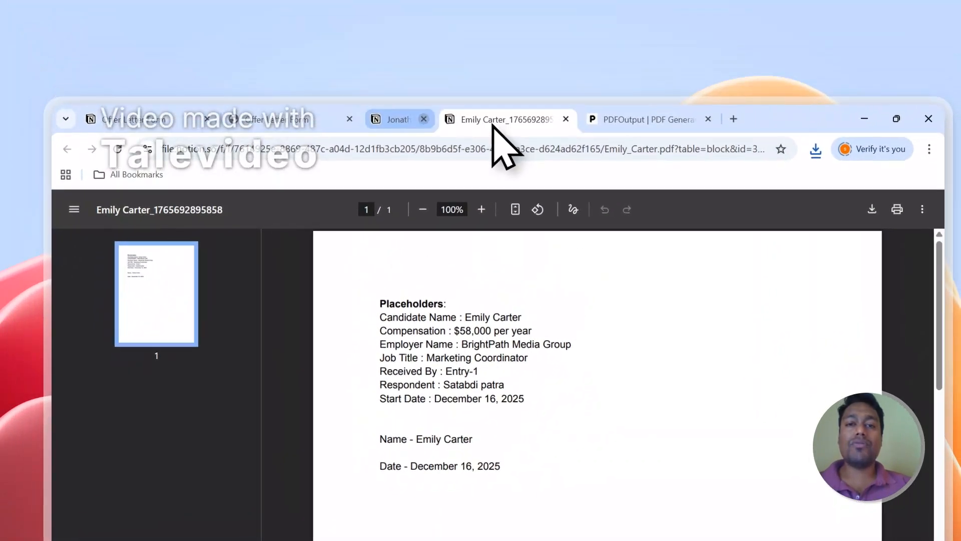
click(491, 122)
scroll(801, 406, down, 6)
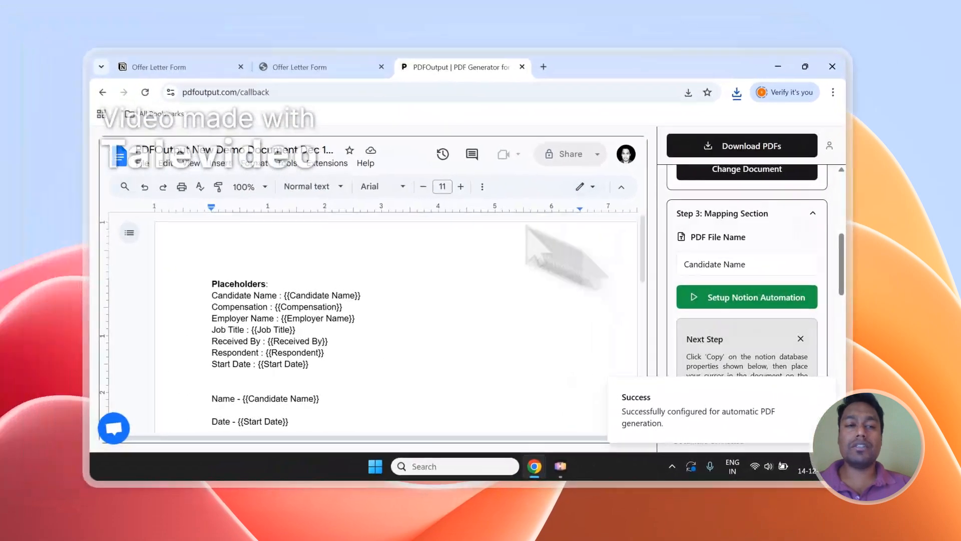
- Review the database, document and mapping sections in PDFOutput, and look at the Submit button of the Notion form
scroll(761, 343, up, 6)
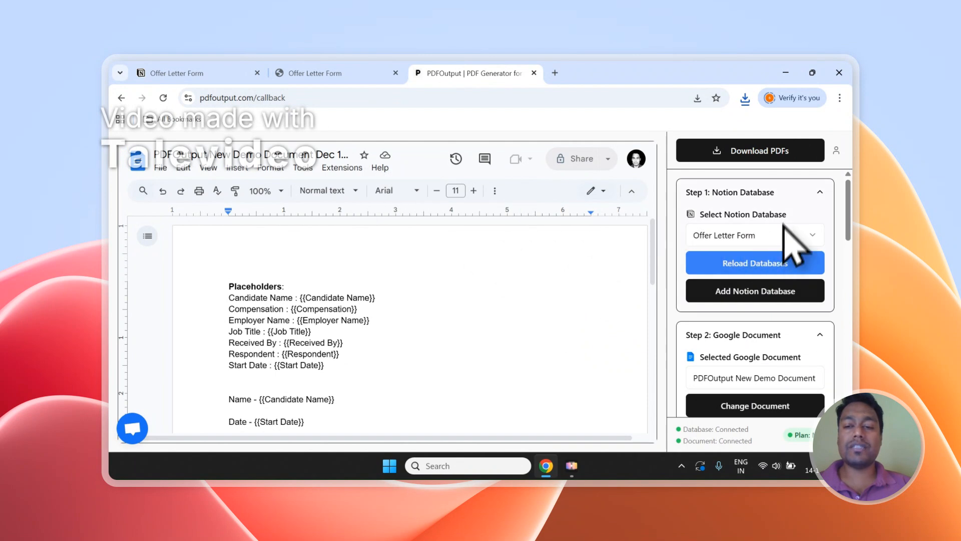
scroll(753, 310, down, 1)
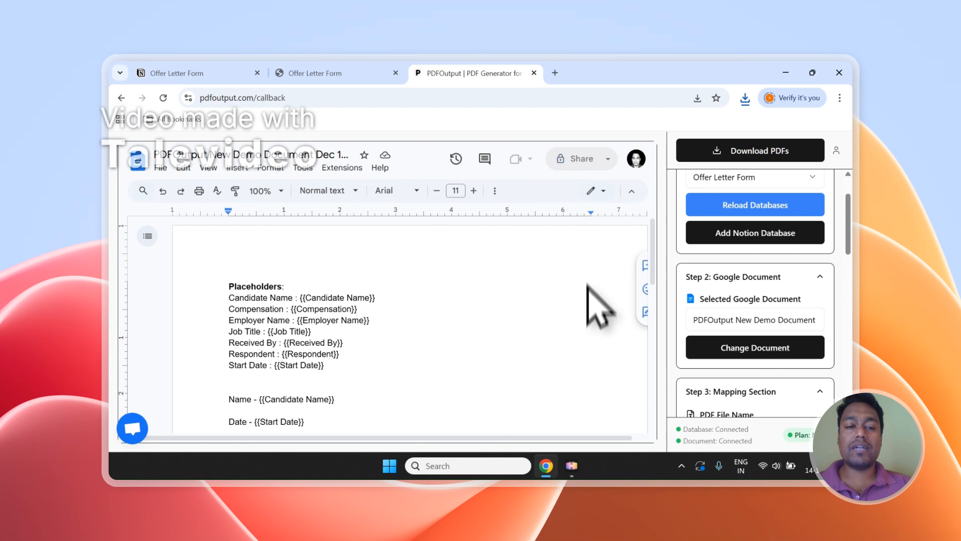
scroll(728, 318, down, 3)
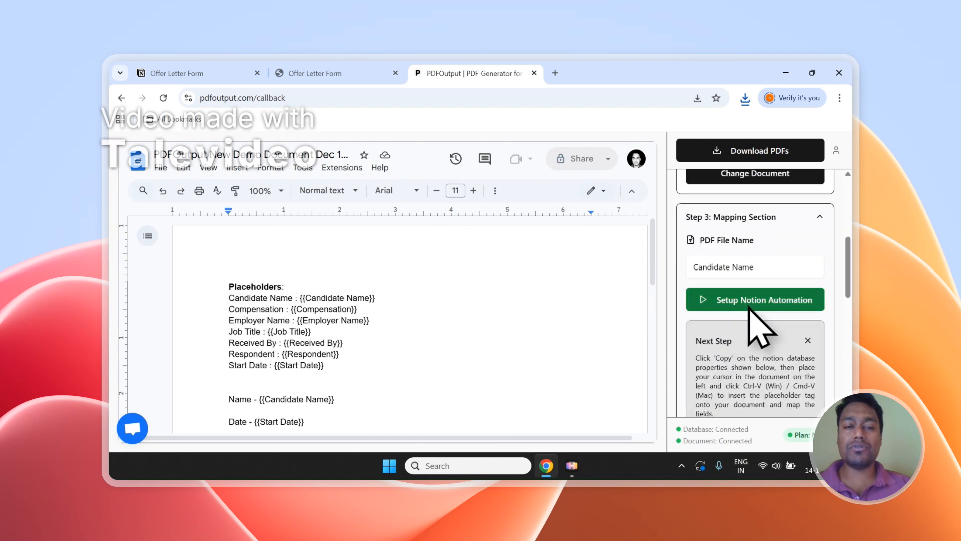
click(210, 73)
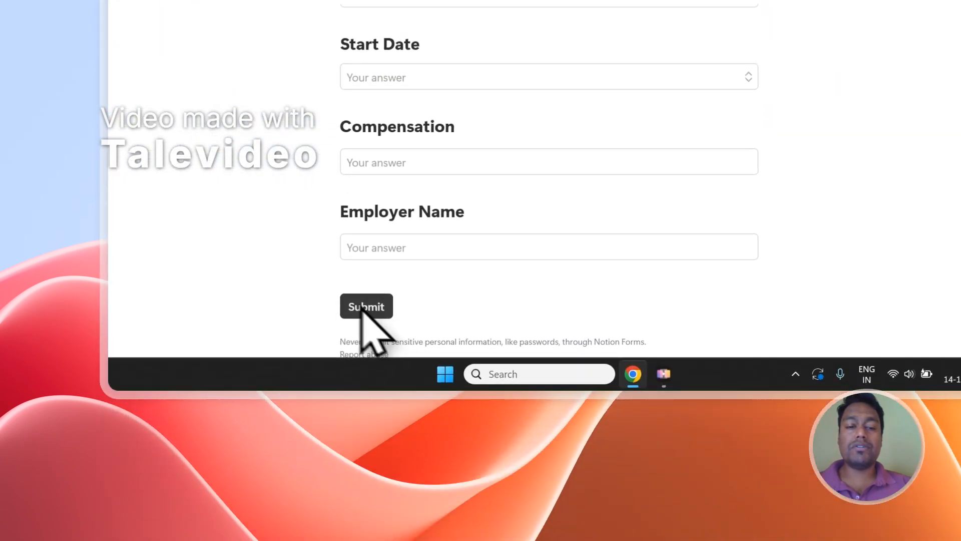
- Add a new page to the Notion form responses and set its GeneratePDF status to Ready to Generate
click(356, 78)
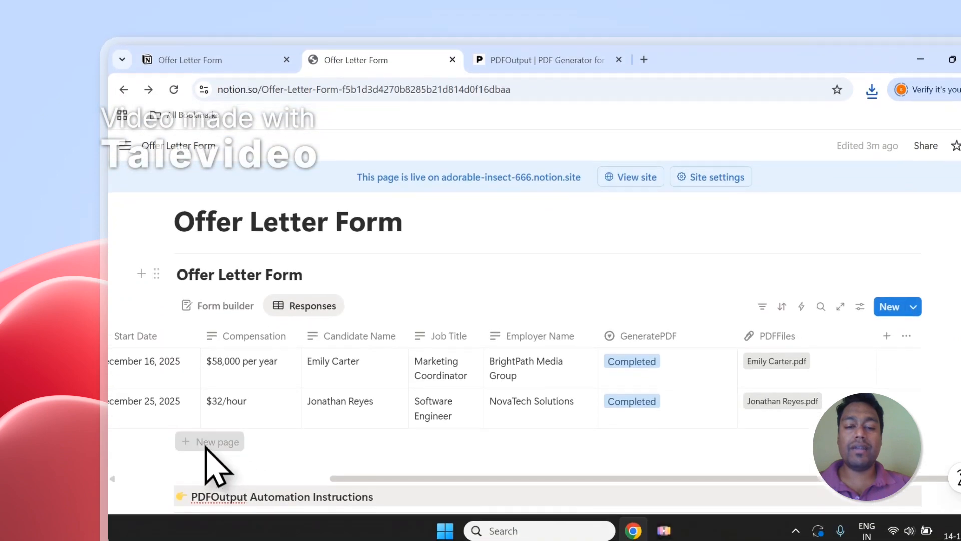
click(206, 445)
click(895, 446)
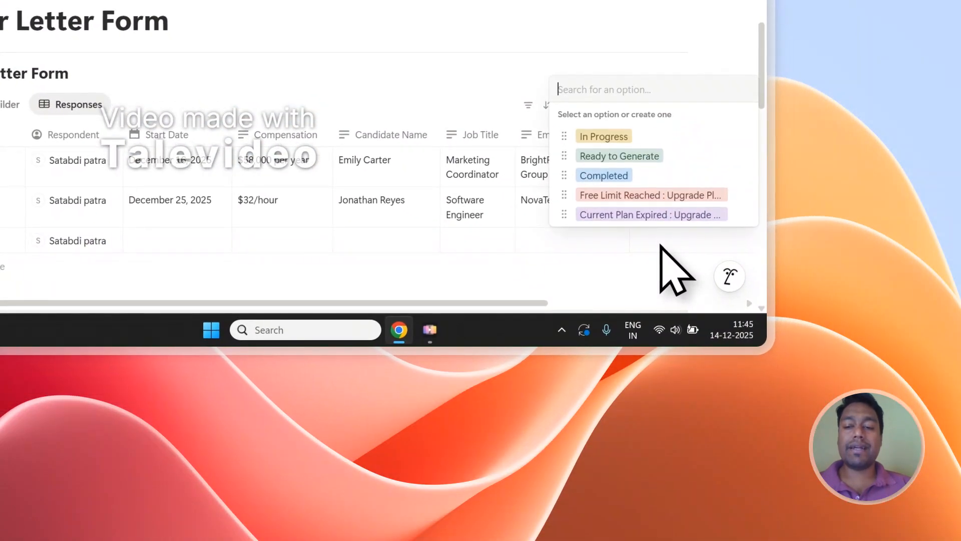
click(646, 157)
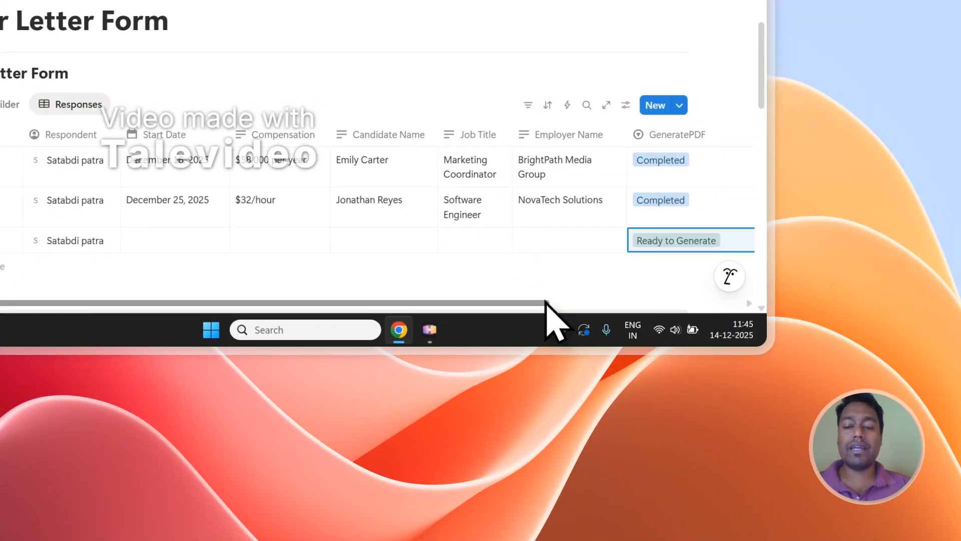
drag(547, 302, 699, 301)
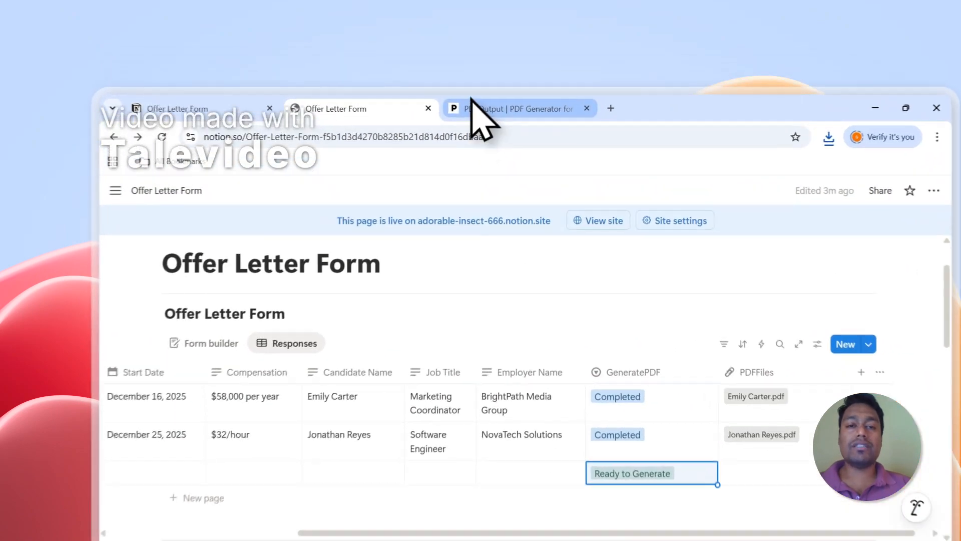
- Return to PDFOutput and look over the selected Notion database, Google document and template placeholders
click(430, 73)
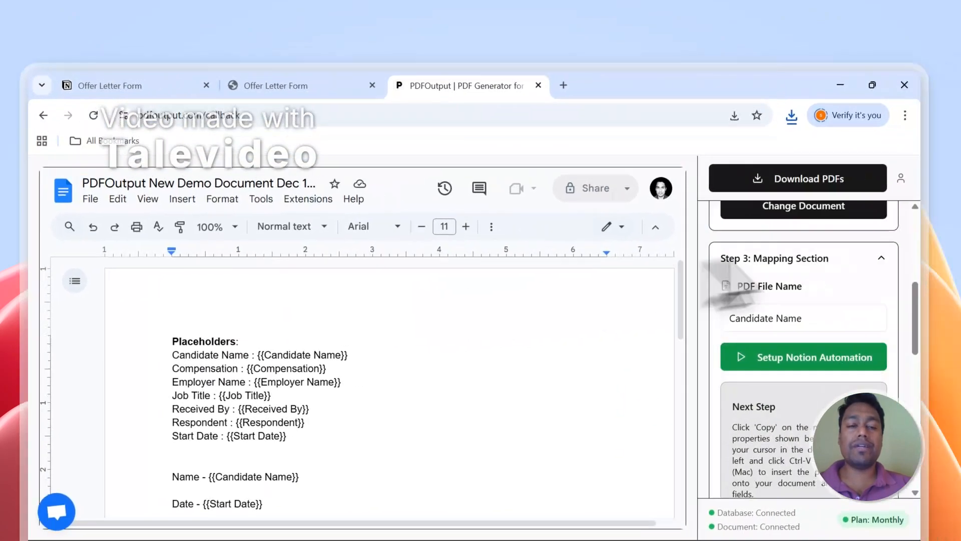
scroll(796, 326, up, 6)
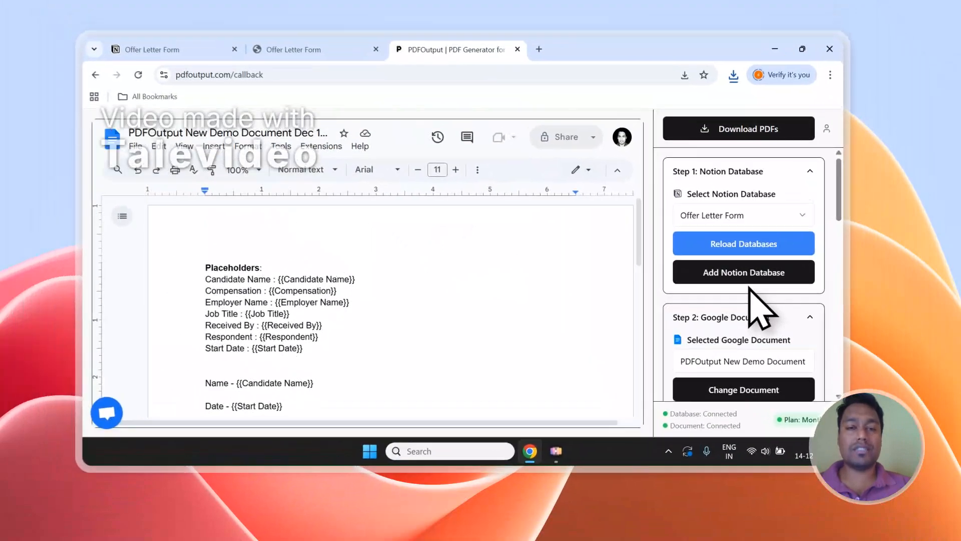
scroll(756, 320, down, 1)
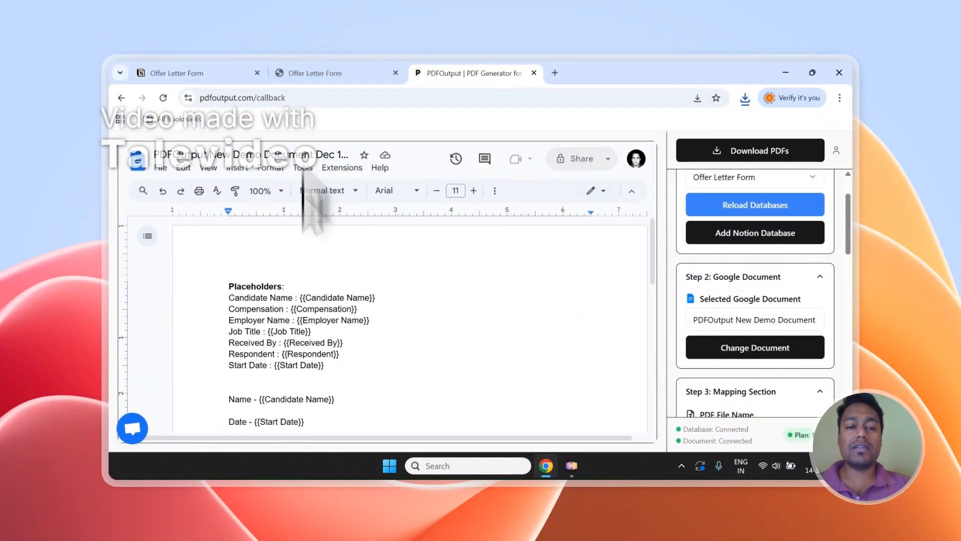
scroll(512, 301, down, 2)
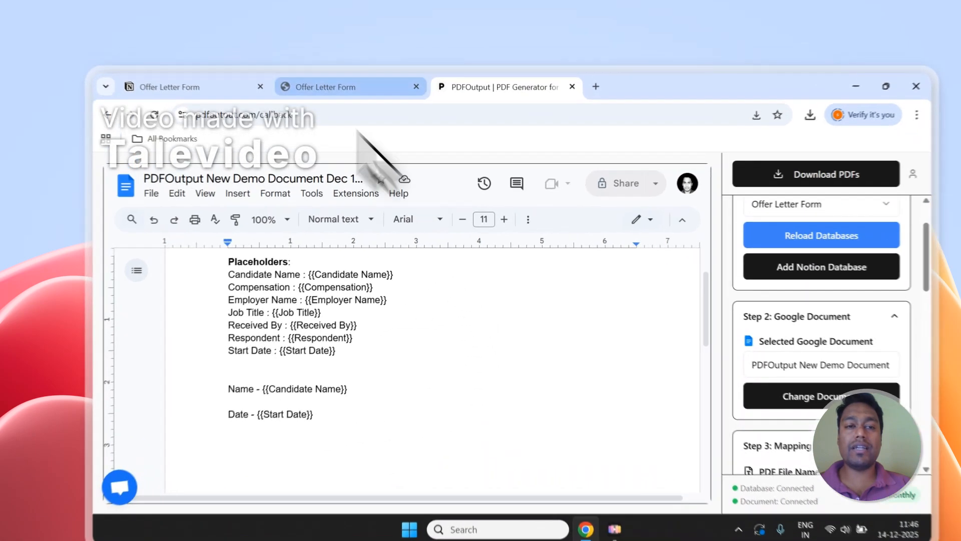
- Check the new response's GeneratePDF status in Notion, and view and close the support chat in PDFOutput
click(315, 73)
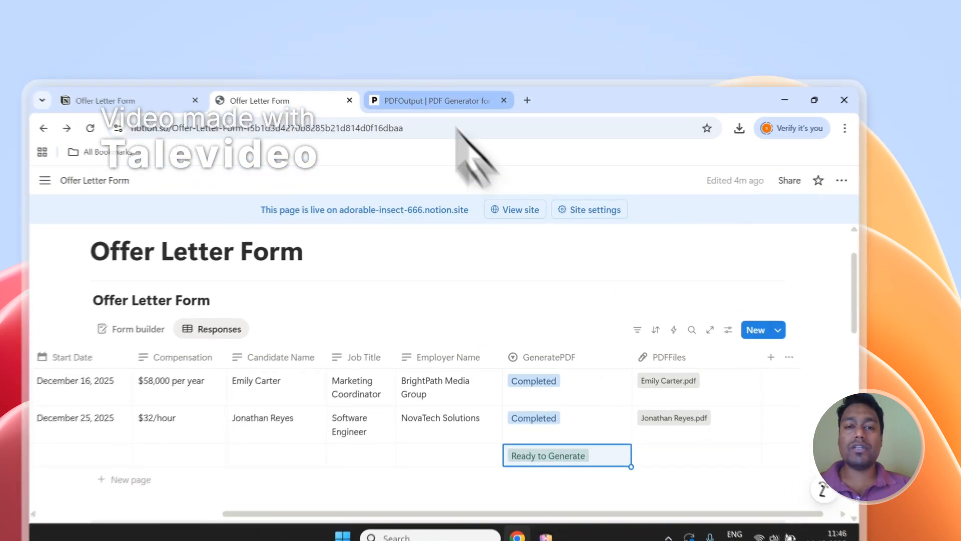
click(471, 73)
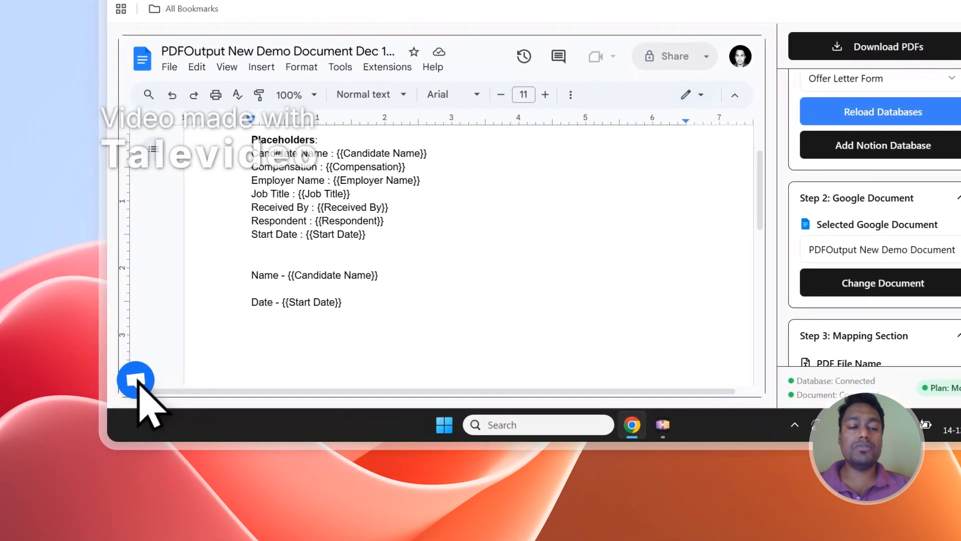
click(33, 505)
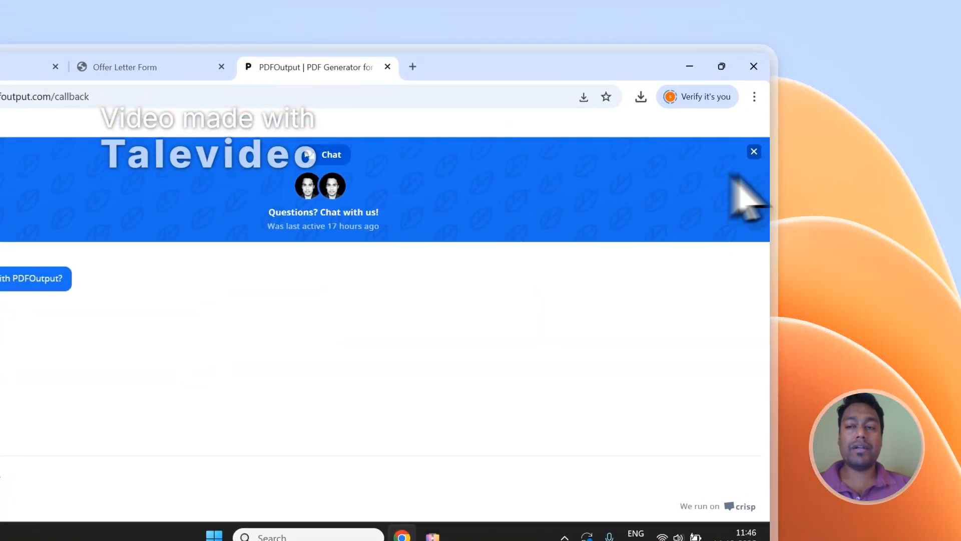
click(752, 154)
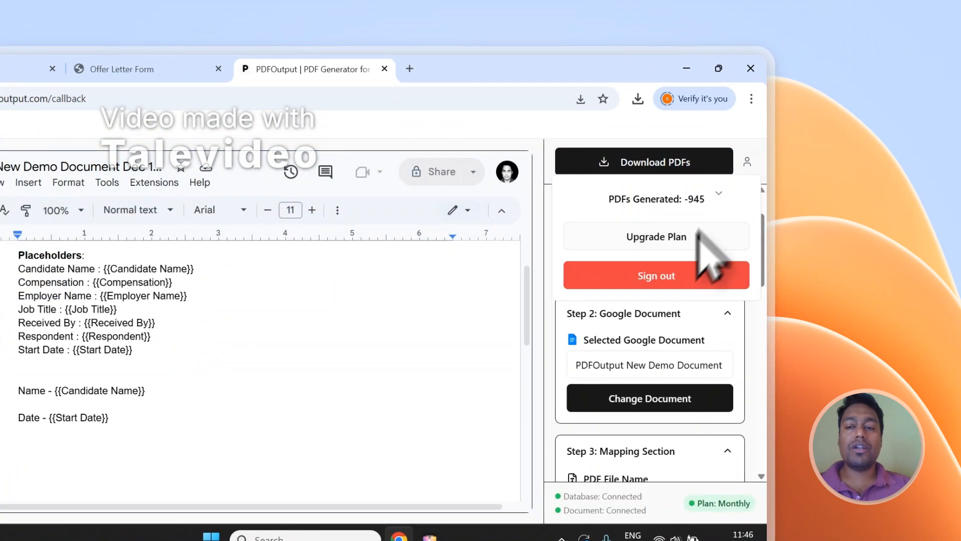
- Sign out of PDFOutput and open the website's Contact page with its Send Message form
click(678, 275)
scroll(755, 173, down, 20)
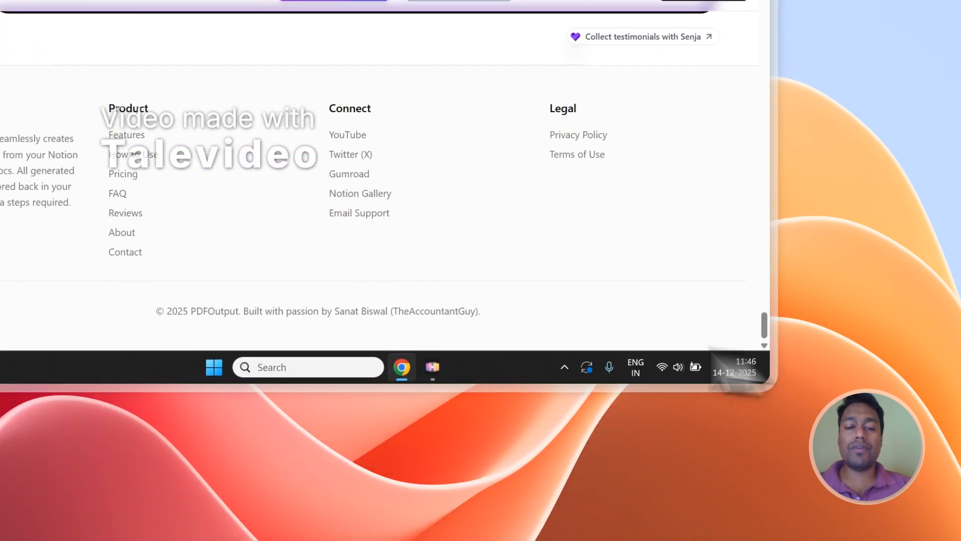
click(235, 214)
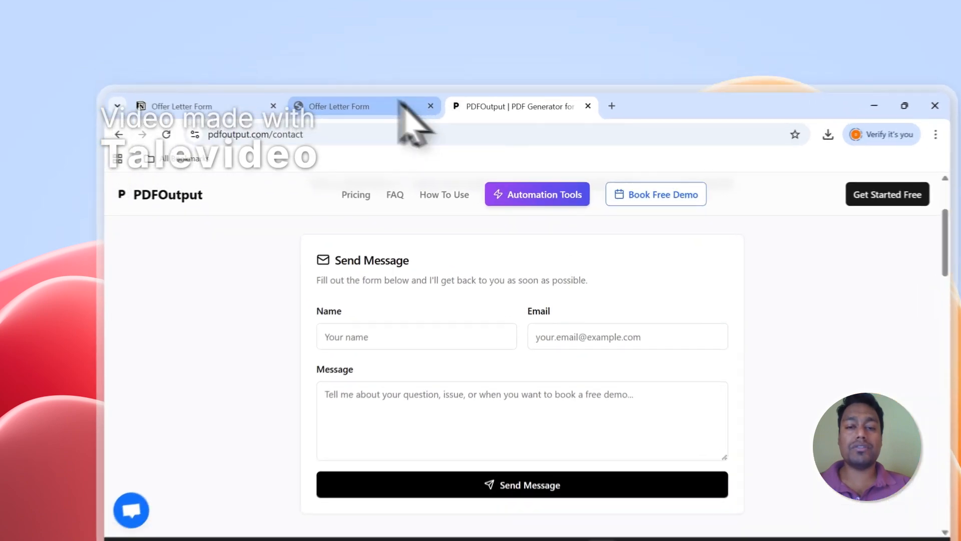
- Return to the Notion Offer Letter Form responses and monitor the new row's GeneratePDF status and PDFFiles entry
click(360, 73)
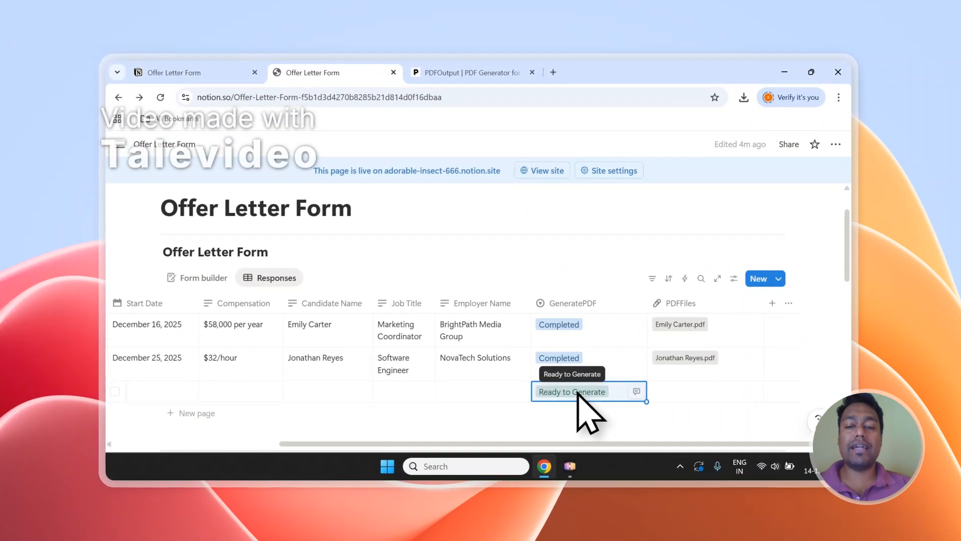
scroll(577, 393, down, 2)
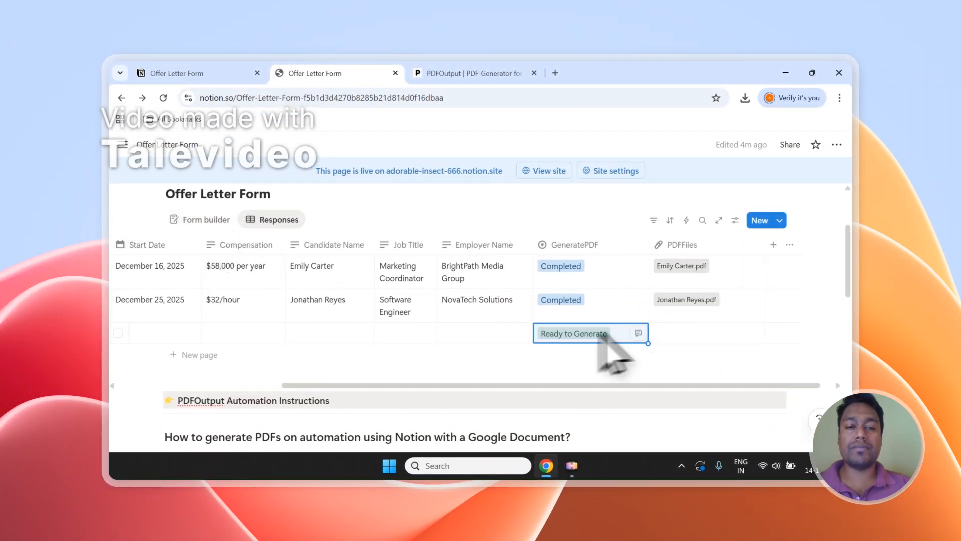
scroll(611, 340, up, 2)
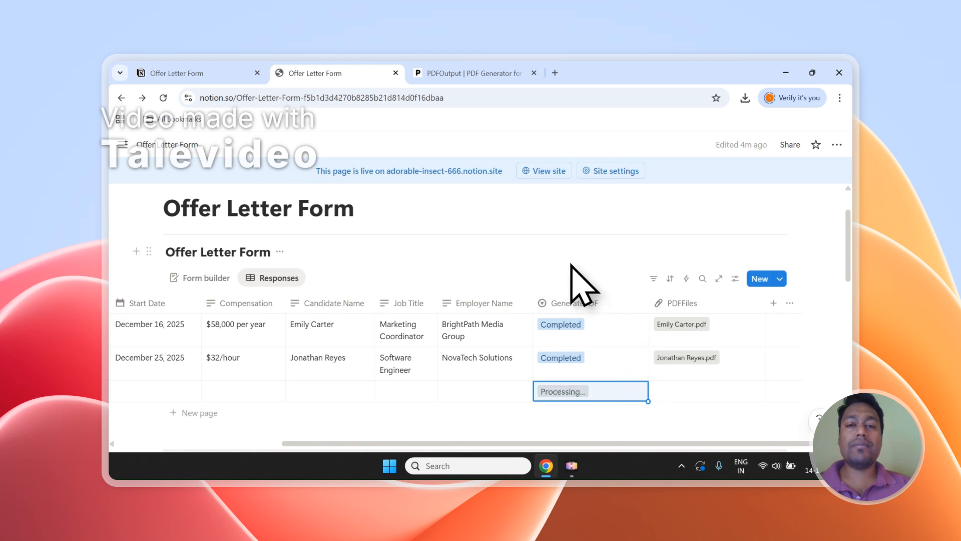
scroll(575, 269, down, 2)
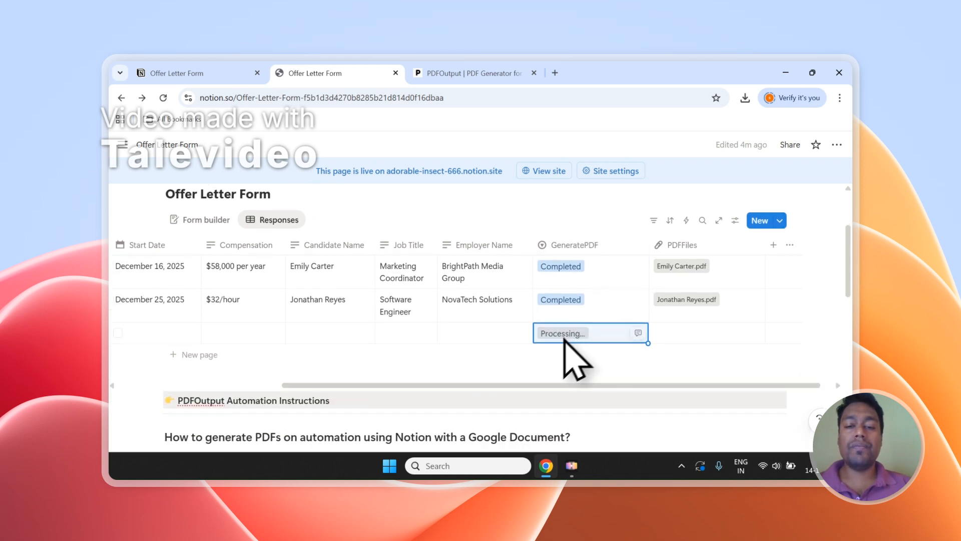